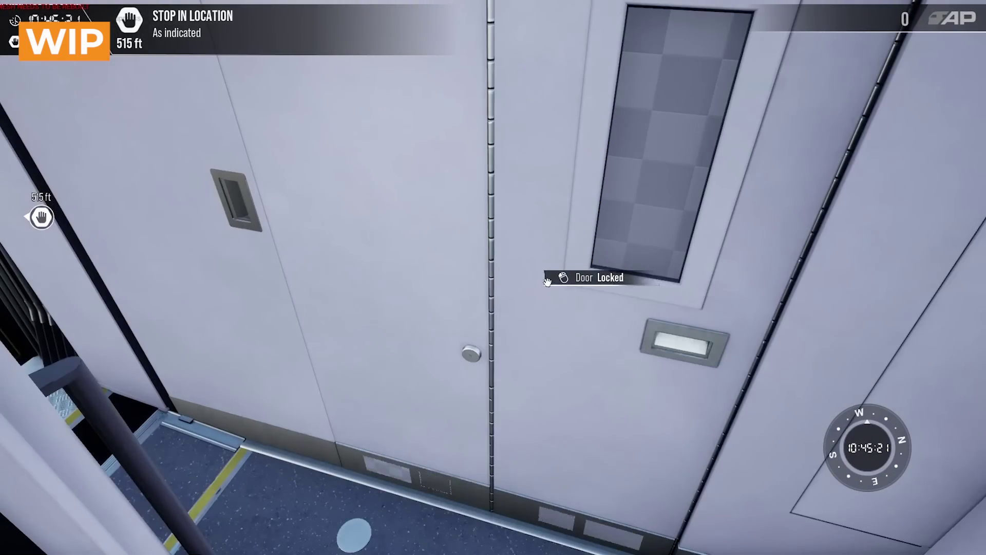
- Go through the cab door and sit in the driver's seat
click(560, 286)
key(w)
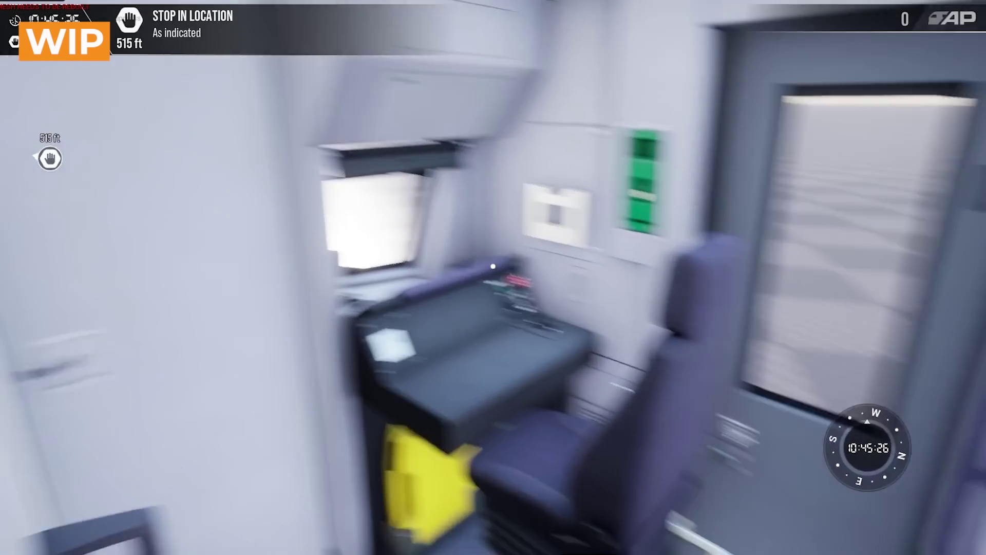
key(s)
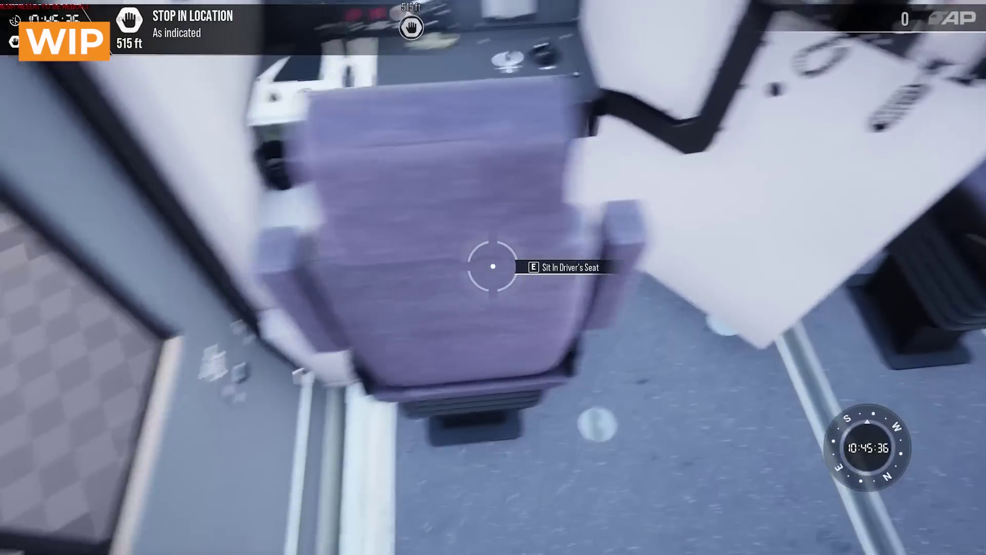
click(493, 266)
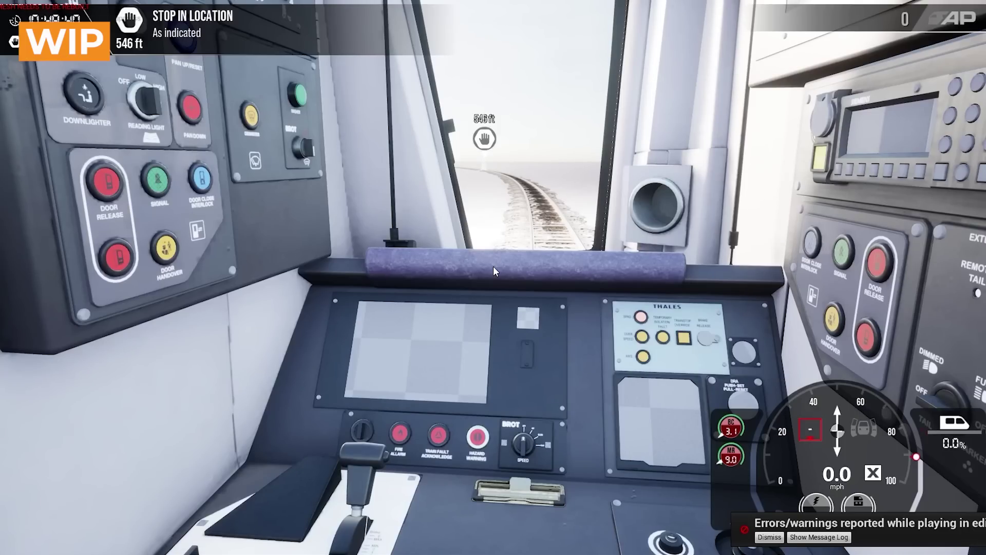
- Confirm the train formation on the TMS display and log in with the driver's personal ID
click(431, 316)
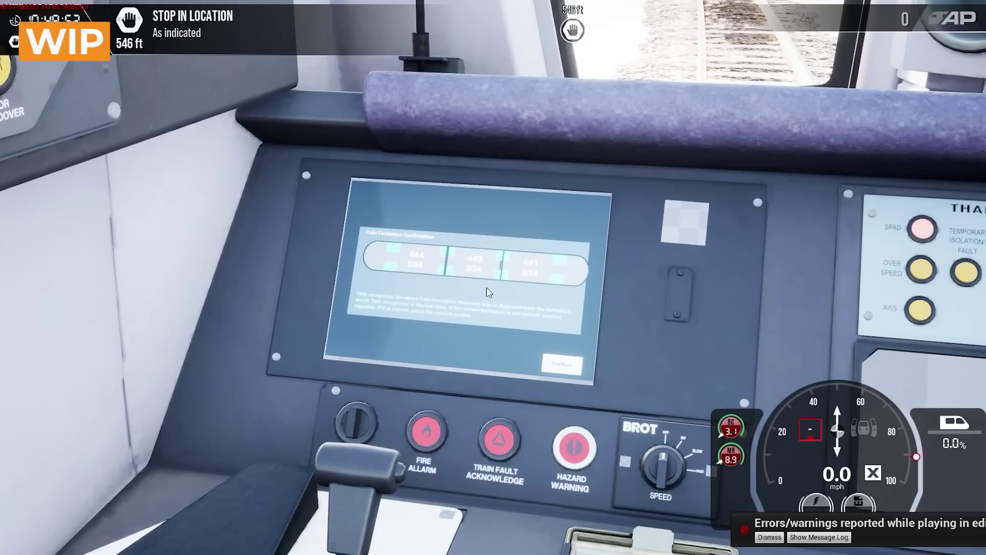
click(556, 363)
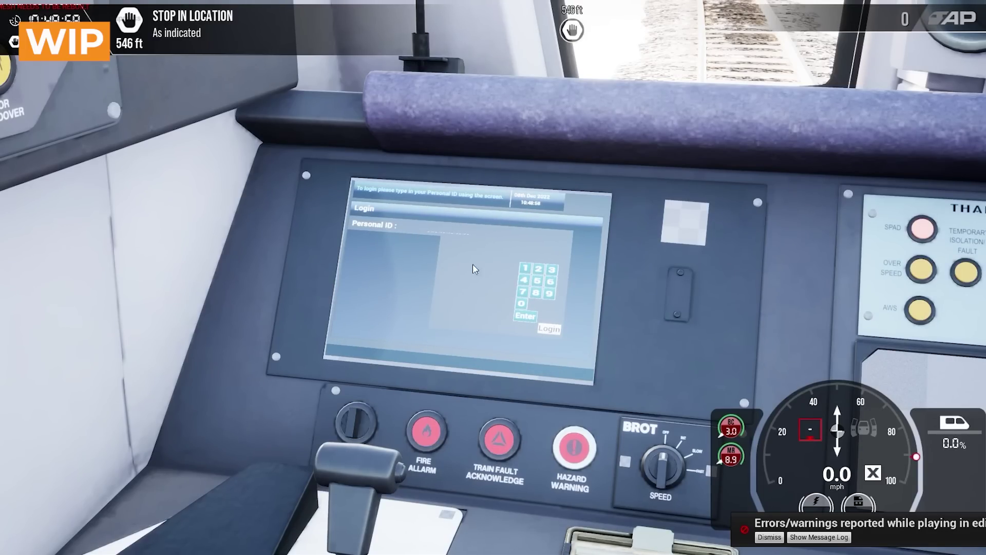
click(524, 280)
click(538, 281)
click(525, 268)
click(538, 269)
click(526, 316)
click(548, 330)
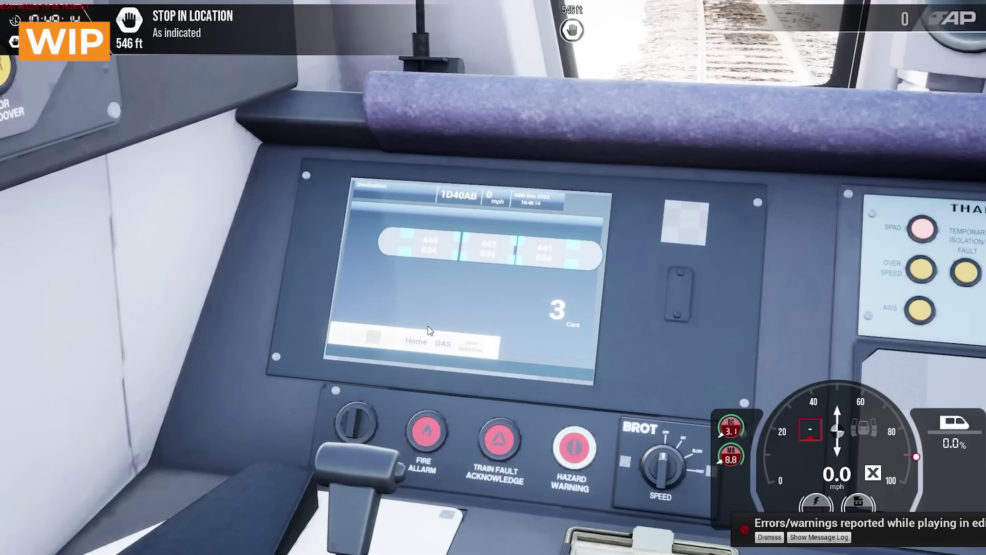
- Show the TMS display's DAS page, and open the left-side doors through its manual door selection
right_click(467, 320)
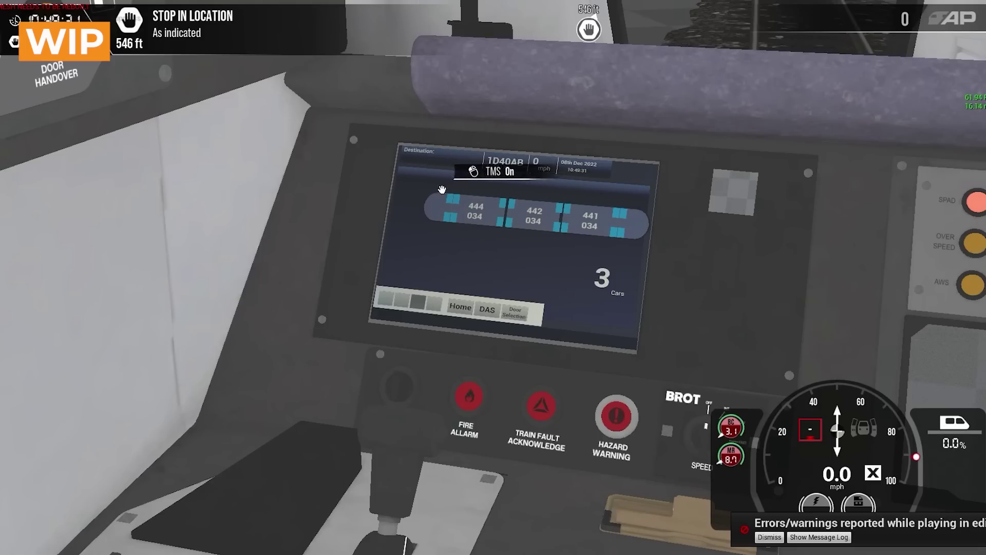
right_click(488, 305)
right_click(492, 266)
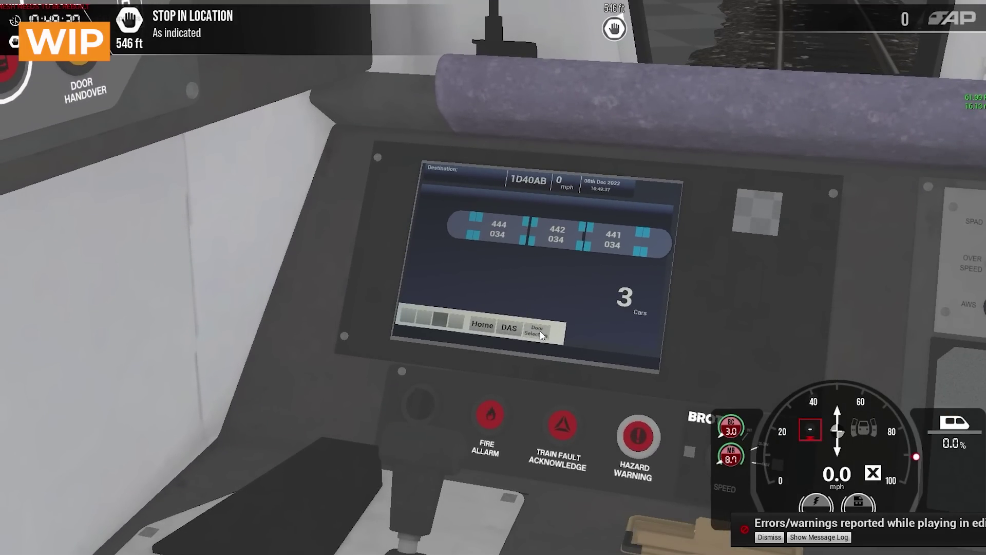
click(510, 330)
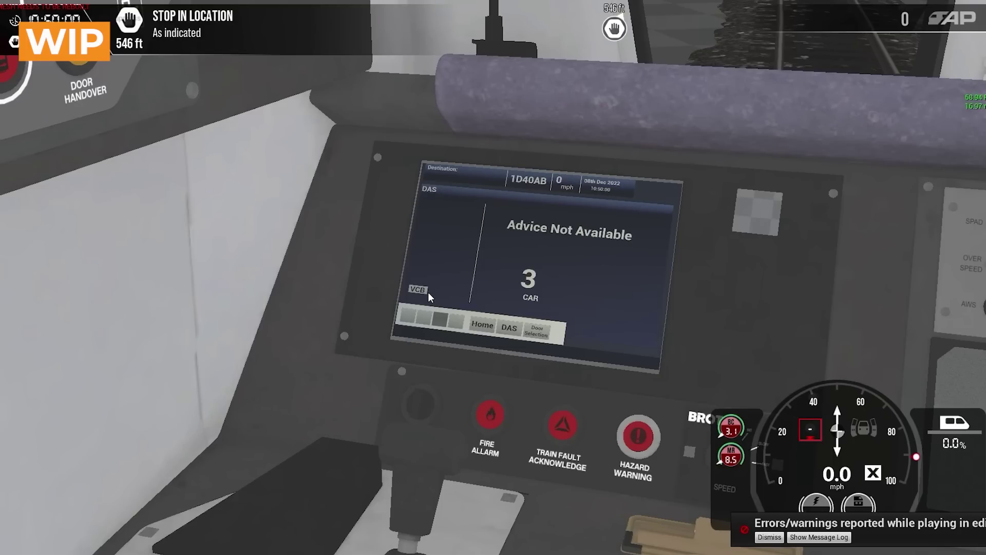
click(537, 331)
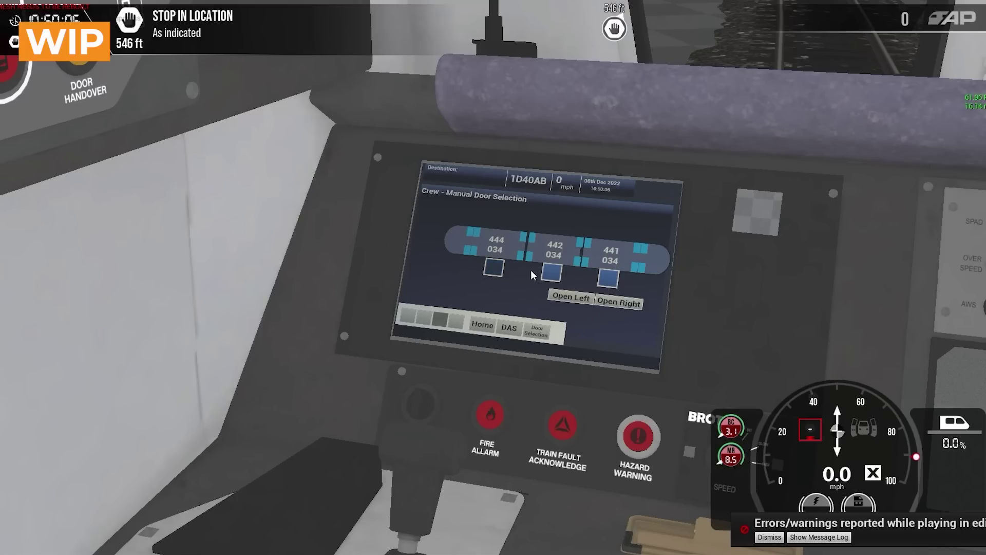
click(567, 301)
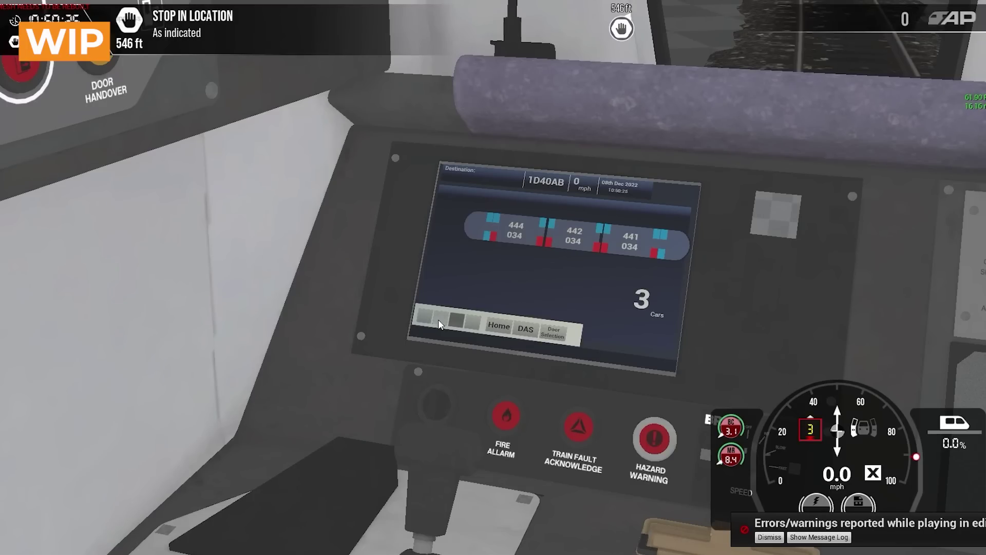
- Bring up and cancel the Uncouple request on the TMS display, and turn the saloon lights on
click(471, 321)
mouse_move(479, 299)
mouse_down()
mouse_move(485, 279)
mouse_move(479, 298)
mouse_up()
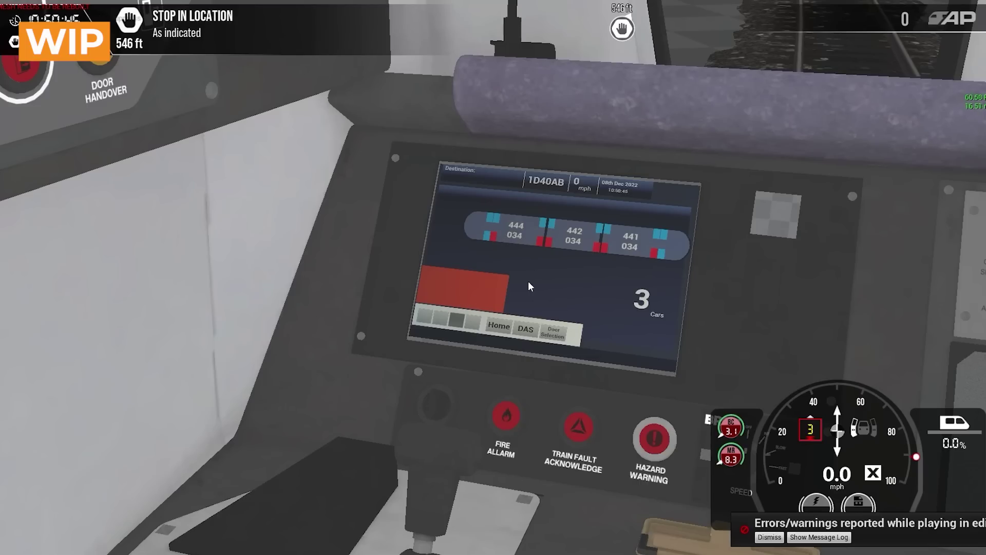
click(444, 320)
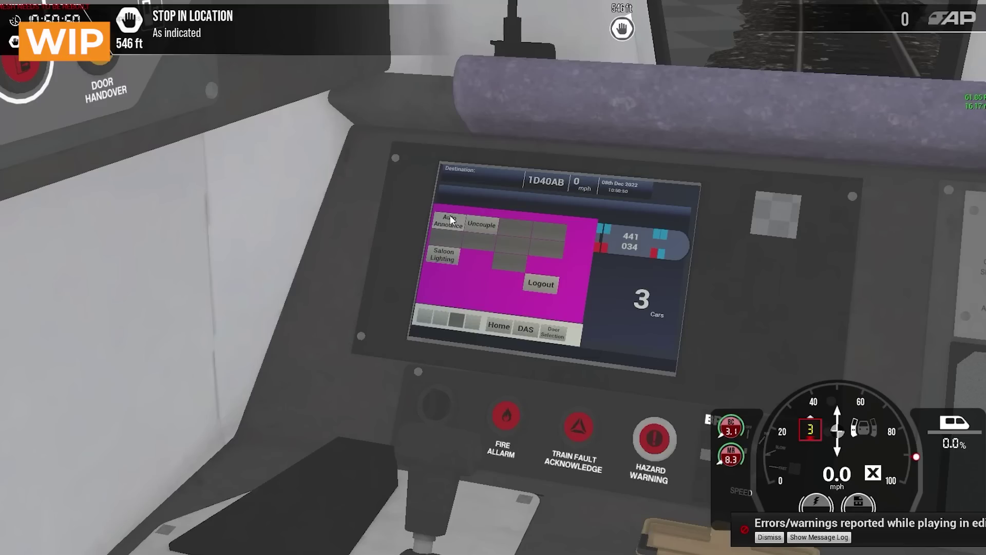
click(481, 225)
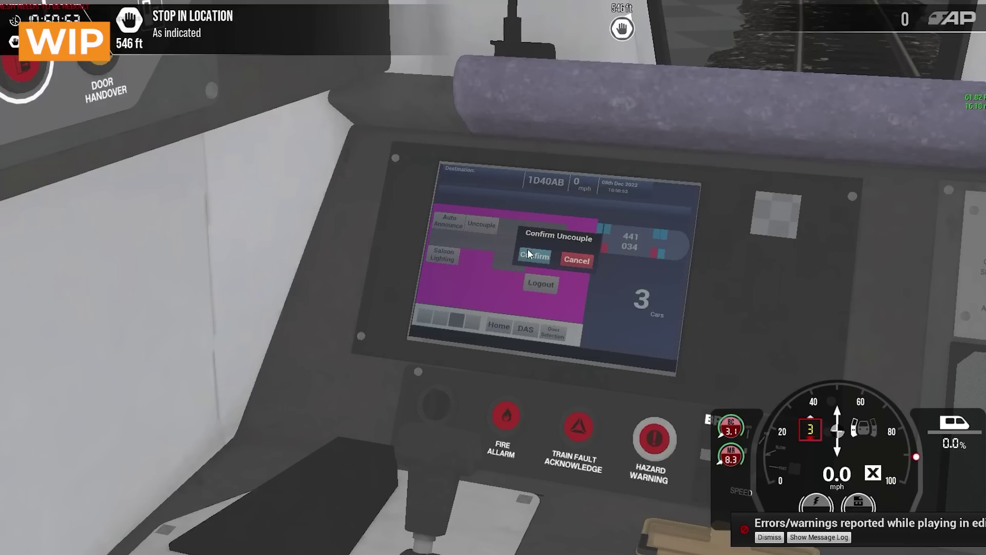
click(575, 261)
click(454, 257)
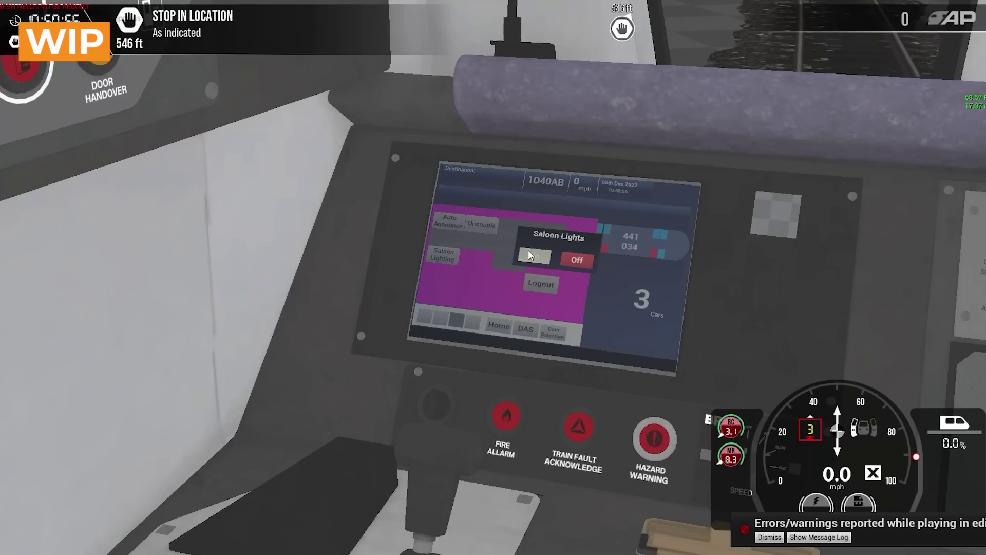
click(548, 257)
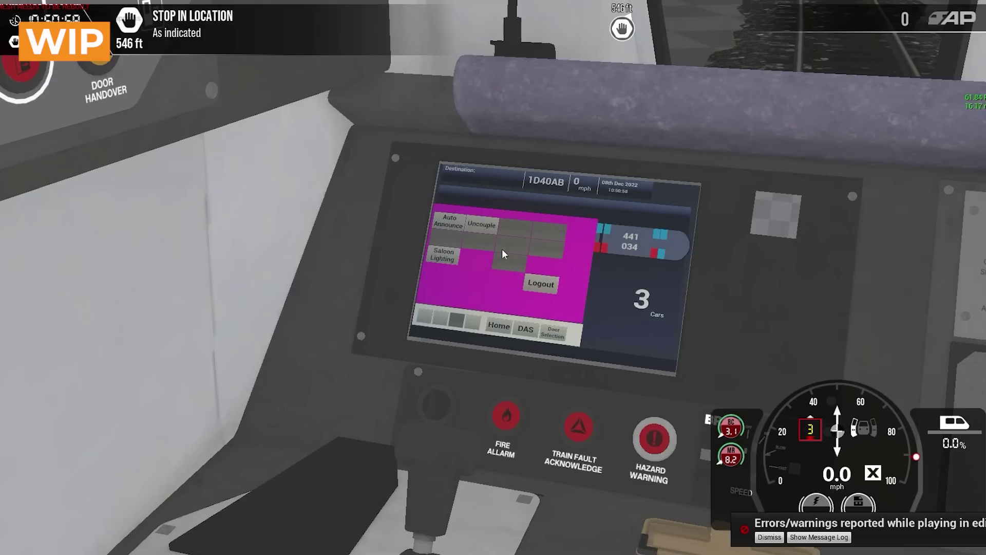
- Open the Auto Announce page and look further down its list of announcements
click(452, 224)
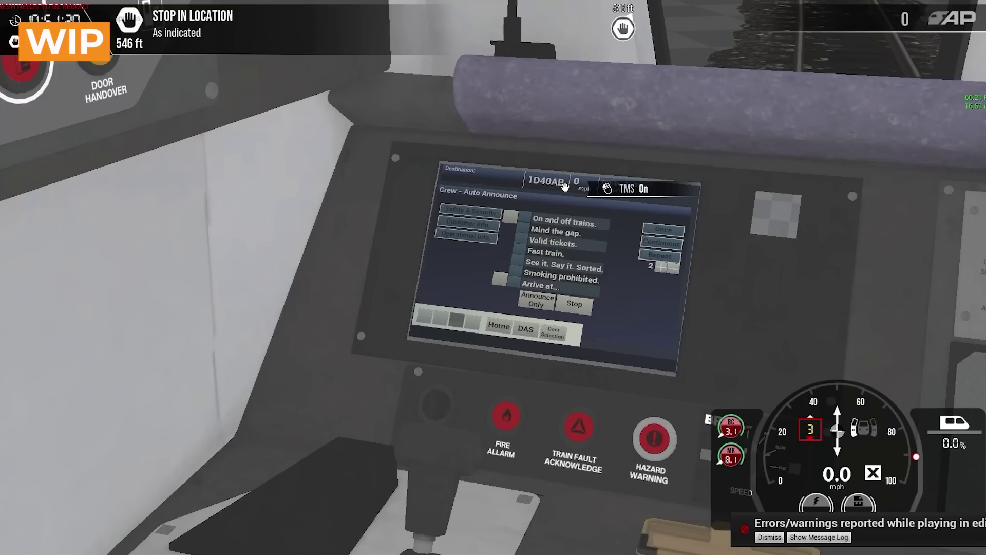
click(499, 279)
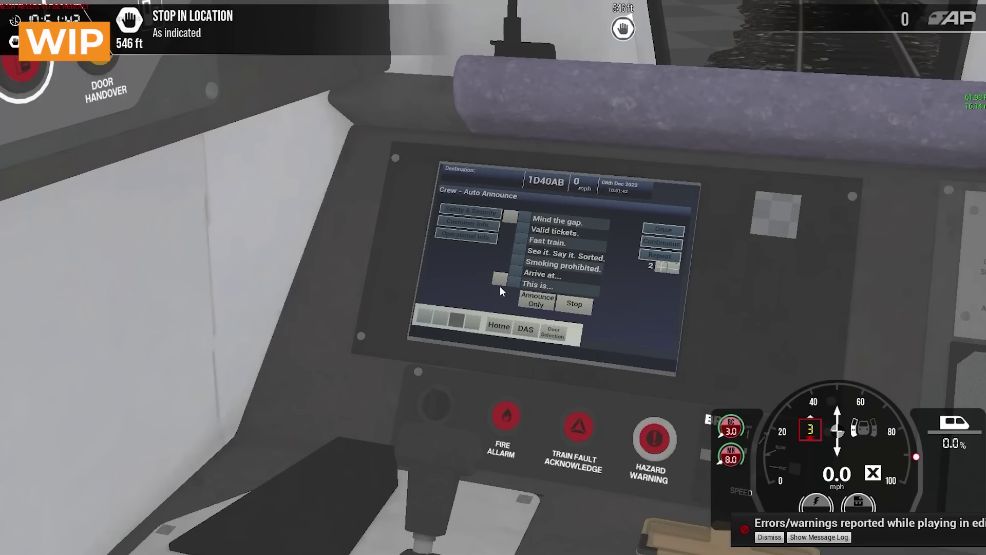
click(499, 280)
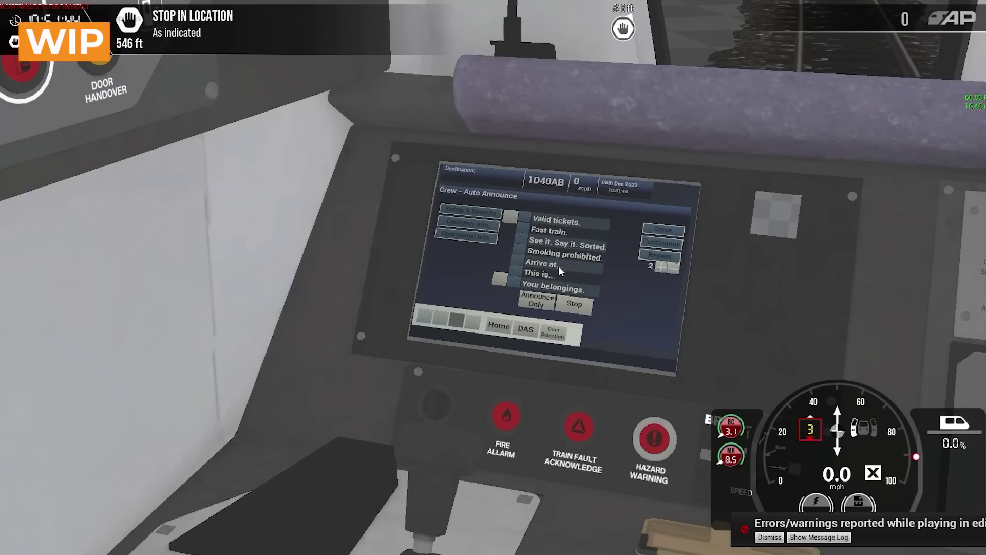
click(500, 279)
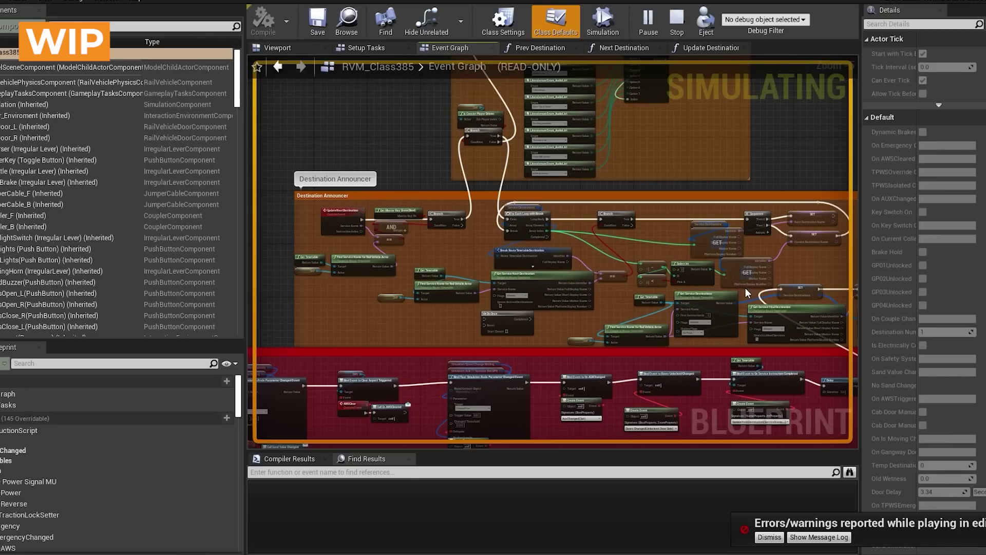
- Examine the event bindings in the RVM_Class385 Event Graph, ending at the Bind Event to On Service Instruction Completed node
drag(735, 283, 563, 249)
scroll(600, 288, up, 1)
drag(488, 303, 842, 296)
drag(395, 333, 707, 273)
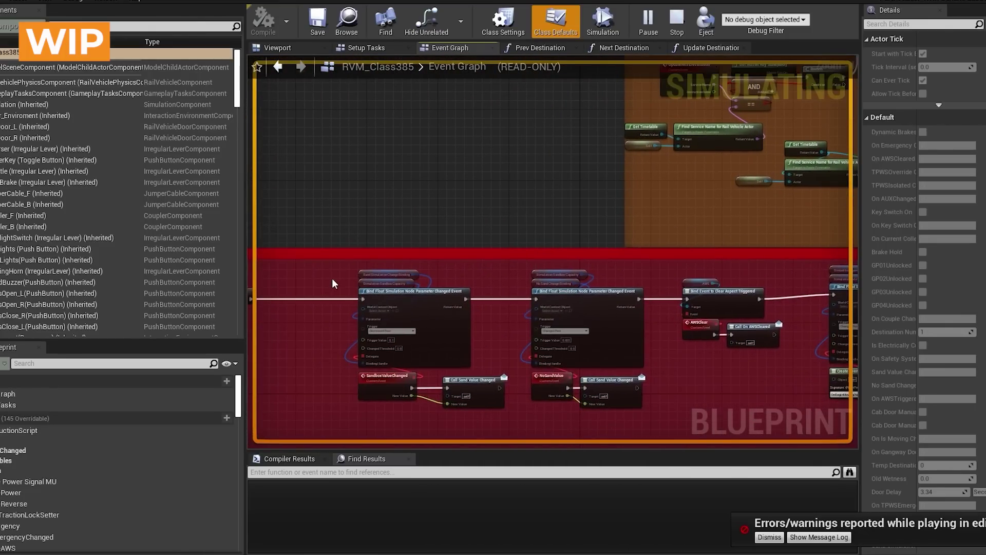
mouse_move(281, 287)
mouse_down()
mouse_move(637, 287)
mouse_move(269, 284)
mouse_up()
drag(654, 267, 288, 285)
drag(641, 293, 311, 305)
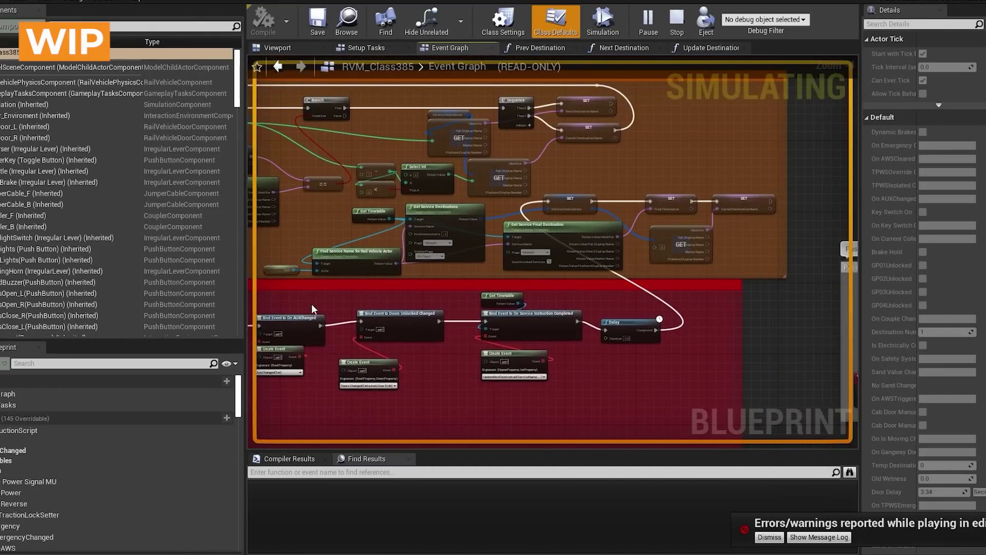
scroll(547, 317, up, 2)
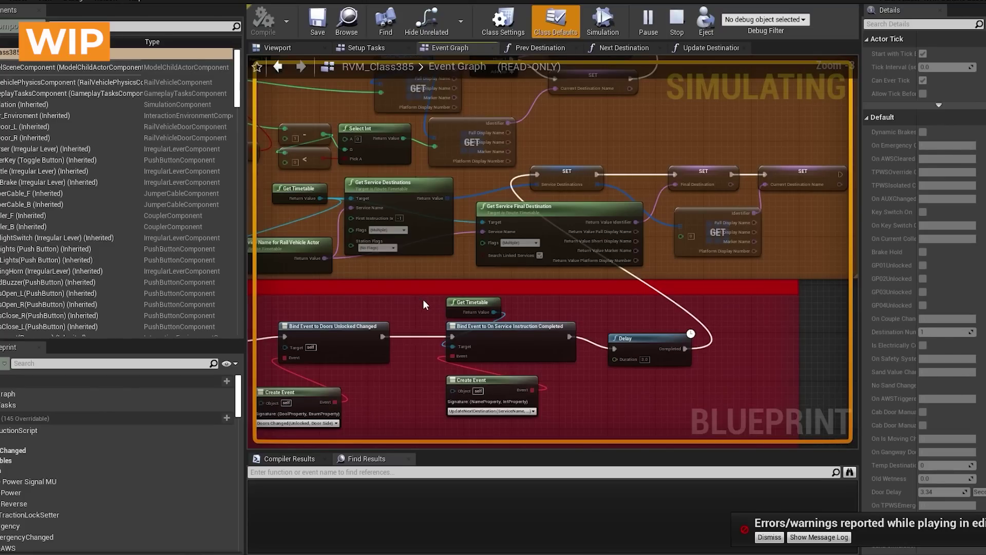
drag(420, 300, 443, 314)
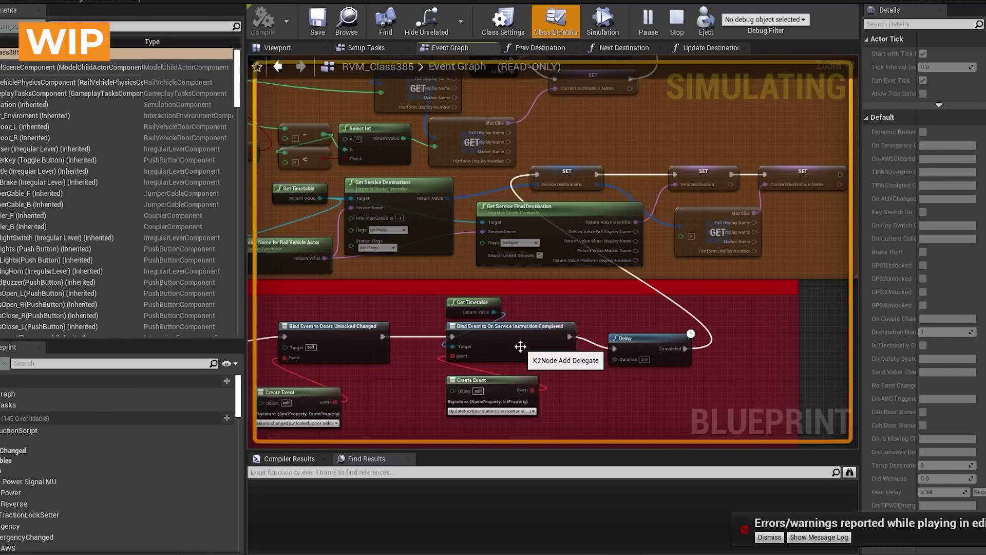
scroll(526, 345, up, 1)
drag(527, 345, 537, 279)
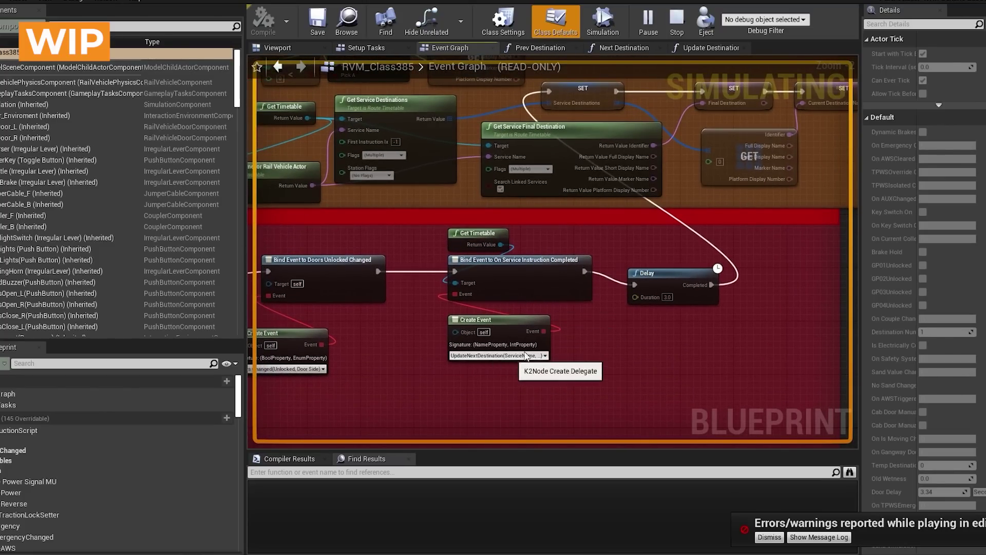
click(578, 279)
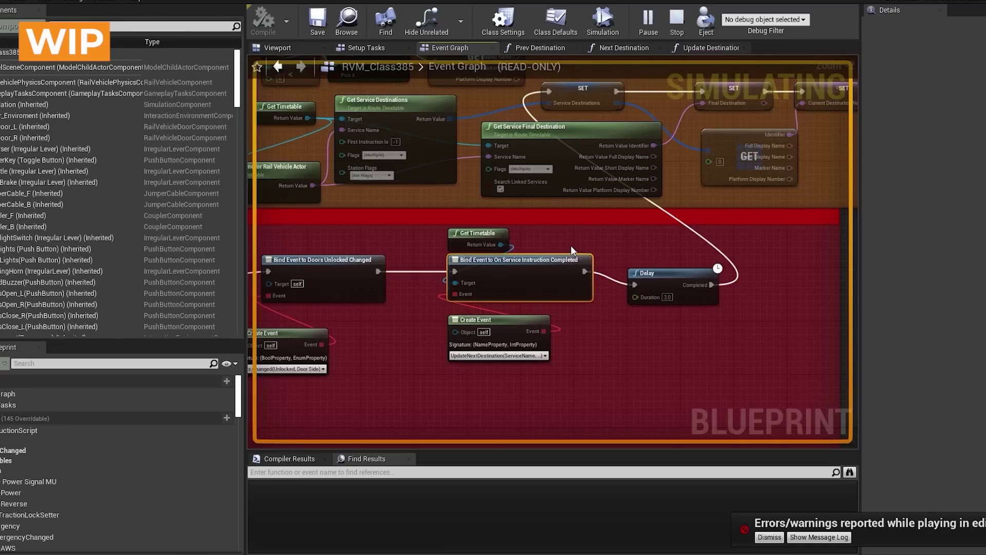
- Jump from the Create Event node to its UpdateNextDestination event and trace the Destination Announcer logic
drag(571, 246, 620, 316)
scroll(535, 294, down, 1)
double_click(554, 393)
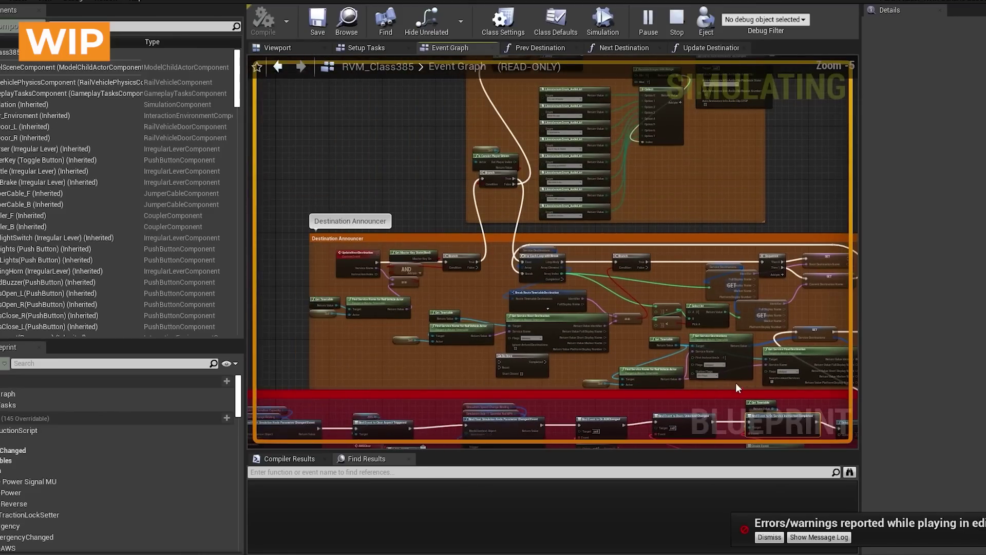
drag(587, 297, 439, 271)
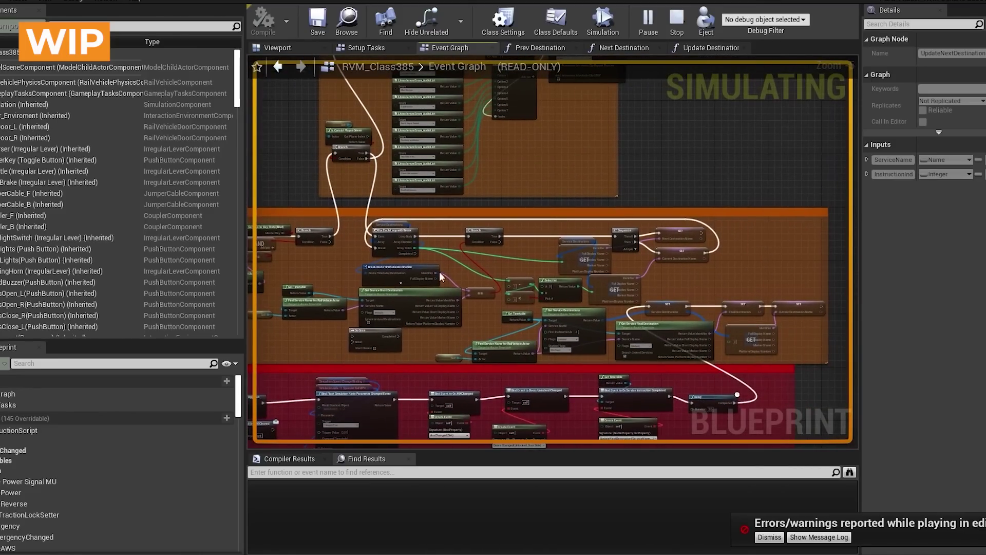
drag(292, 260, 417, 270)
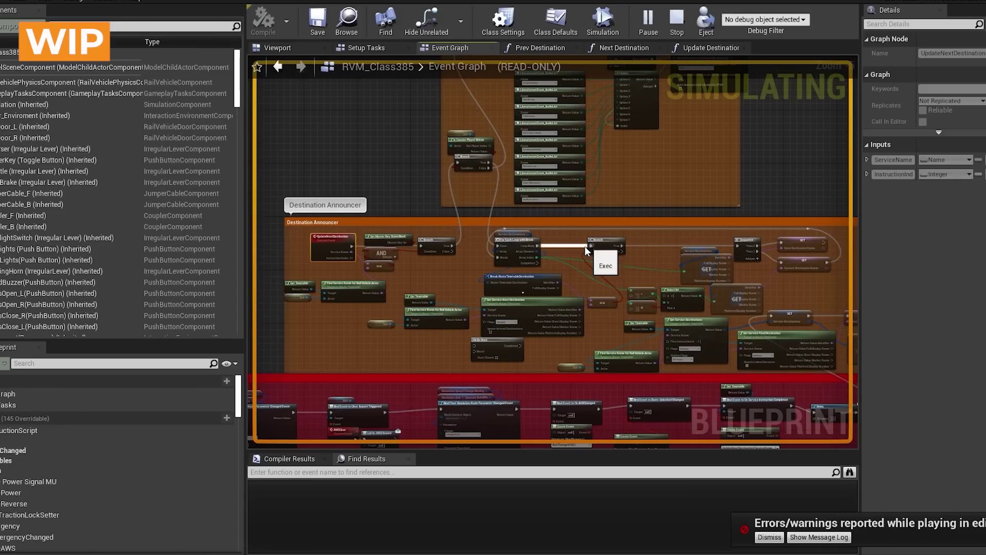
drag(741, 369, 652, 295)
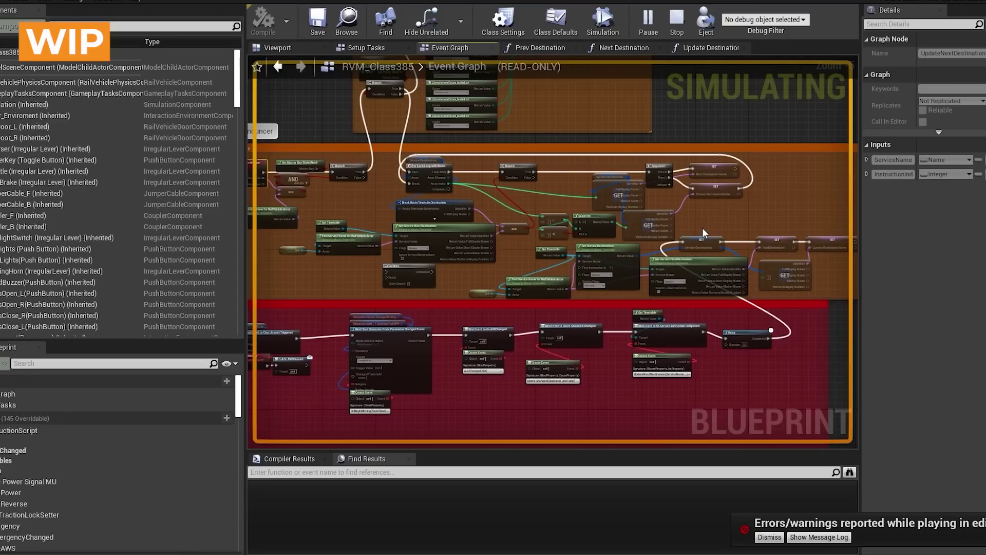
- Inspect the Destination Announcer's SET nodes for Final Destination, Current Destination Name and Next Destination Name
scroll(728, 221, up, 5)
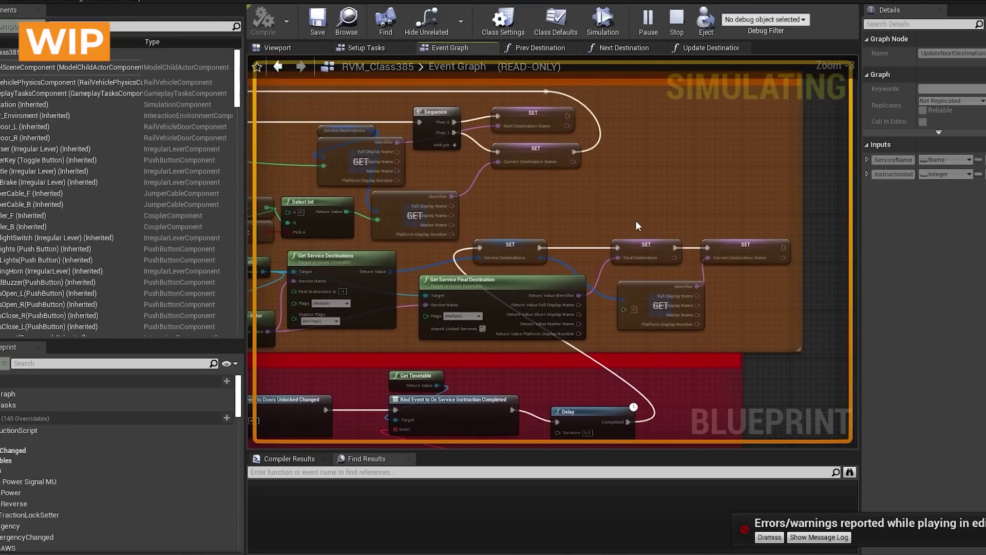
drag(637, 222, 746, 249)
scroll(677, 241, up, 1)
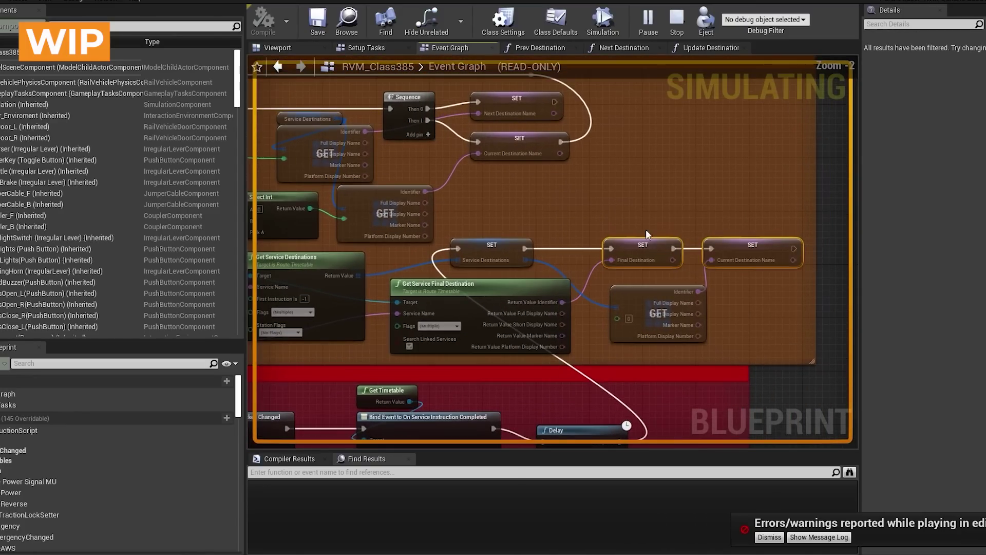
drag(641, 225, 660, 241)
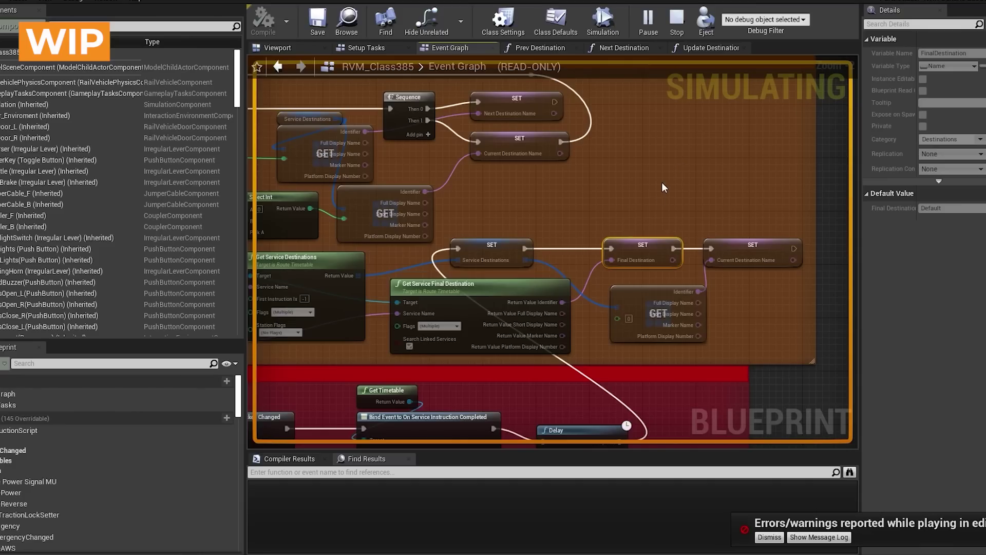
drag(649, 274, 649, 274)
click(770, 259)
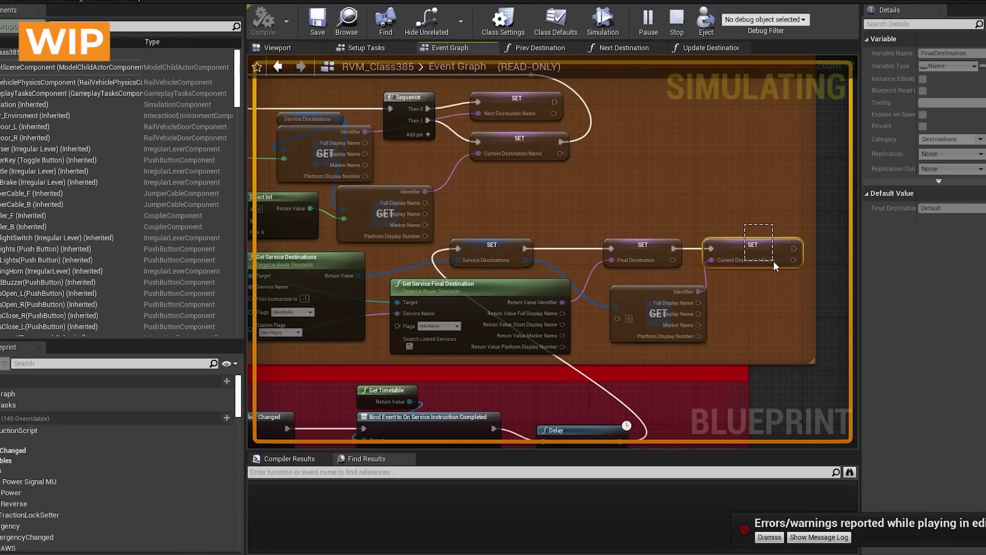
click(609, 125)
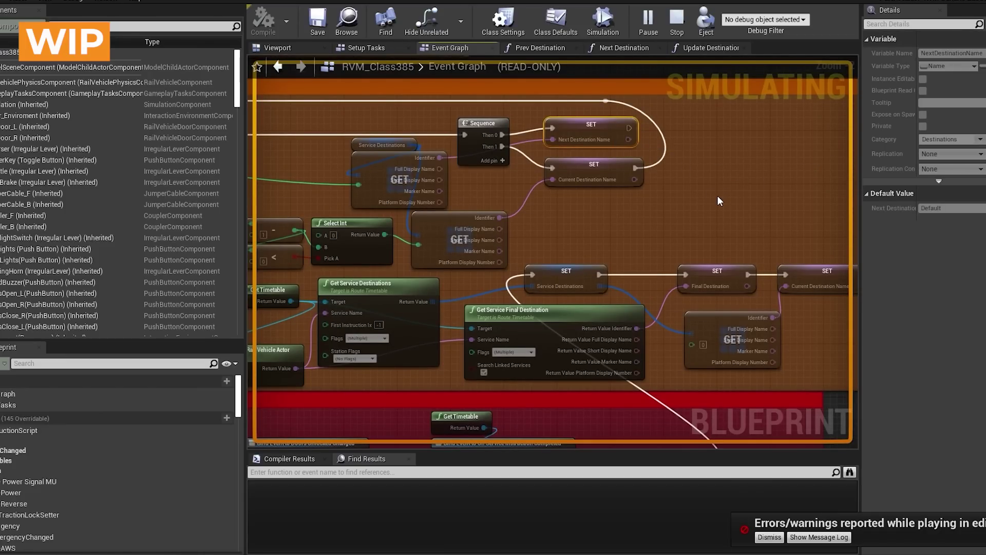
- Switch to the open timetable asset, widen its graph view and select the PlayerService's Stop at specified location instruction
scroll(716, 195, down, 1)
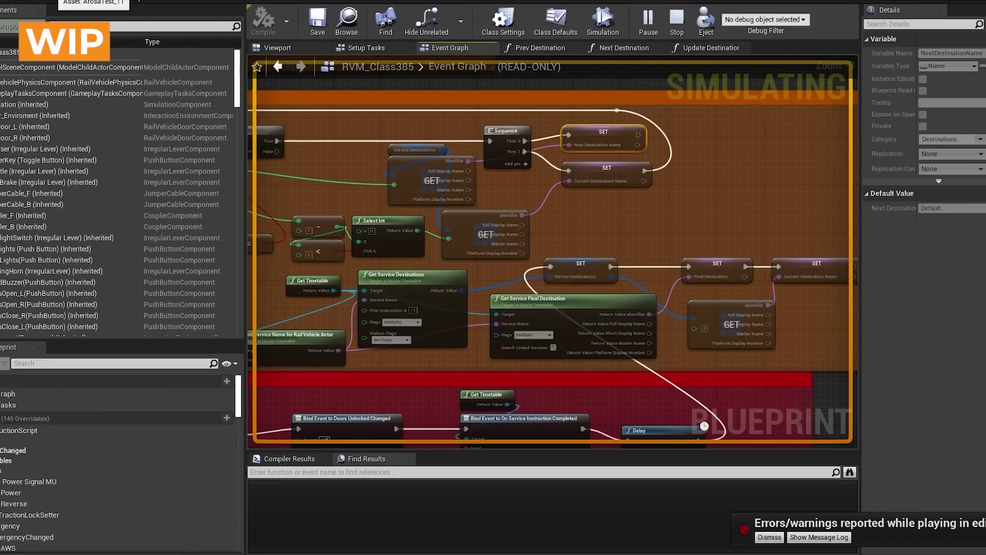
click(51, 1)
drag(348, 192, 514, 217)
scroll(388, 190, up, 4)
scroll(625, 208, up, 2)
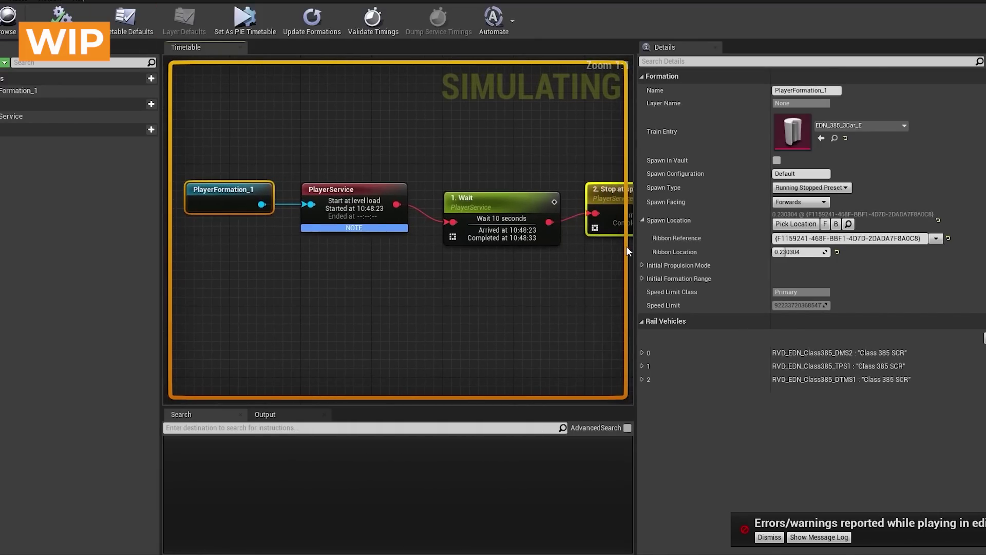
drag(633, 246, 763, 257)
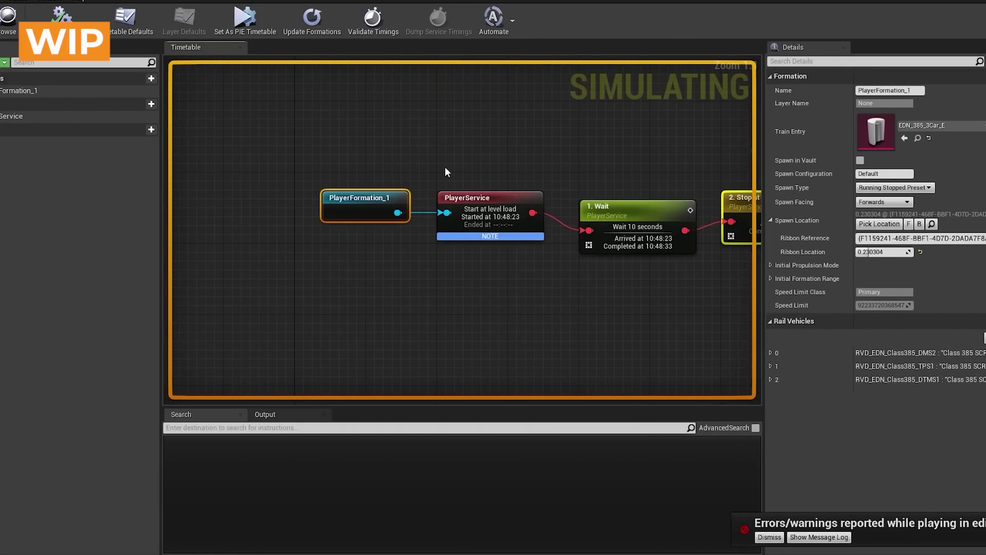
scroll(496, 165, down, 1)
click(644, 191)
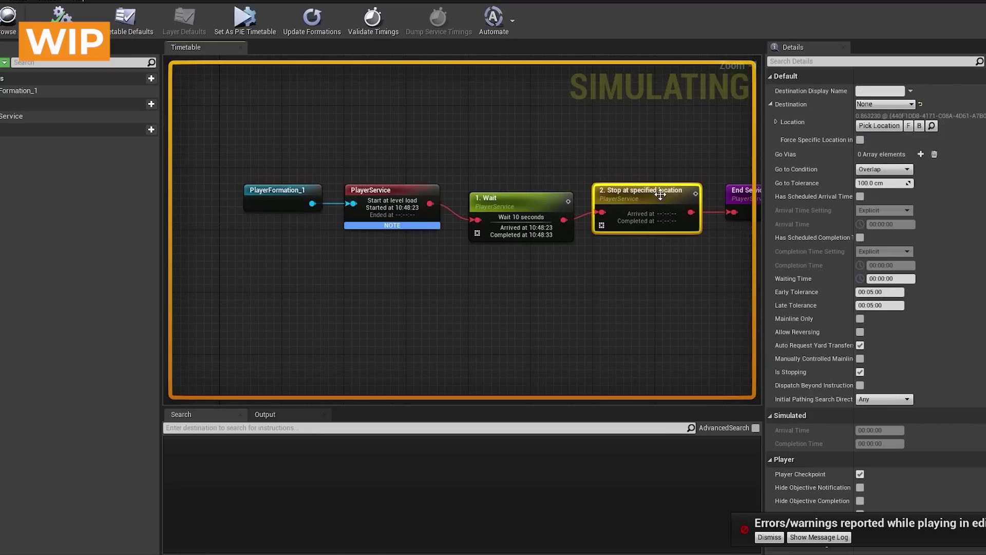
- Search the stop instruction's Destination track markers for "hay" and close the list without choosing one
click(876, 105)
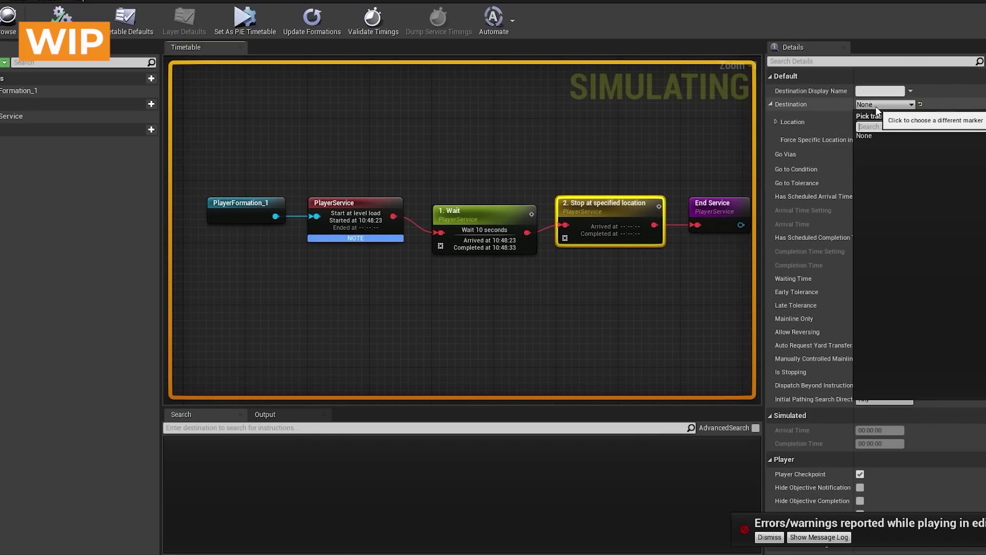
text(hay)
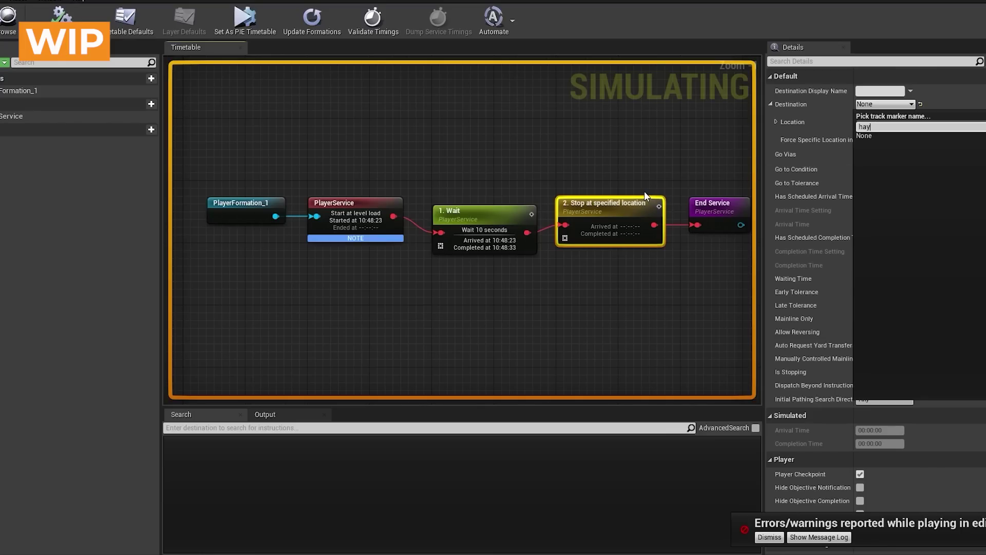
mouse_move(607, 179)
mouse_down()
mouse_move(642, 242)
mouse_move(653, 279)
mouse_move(645, 285)
mouse_up()
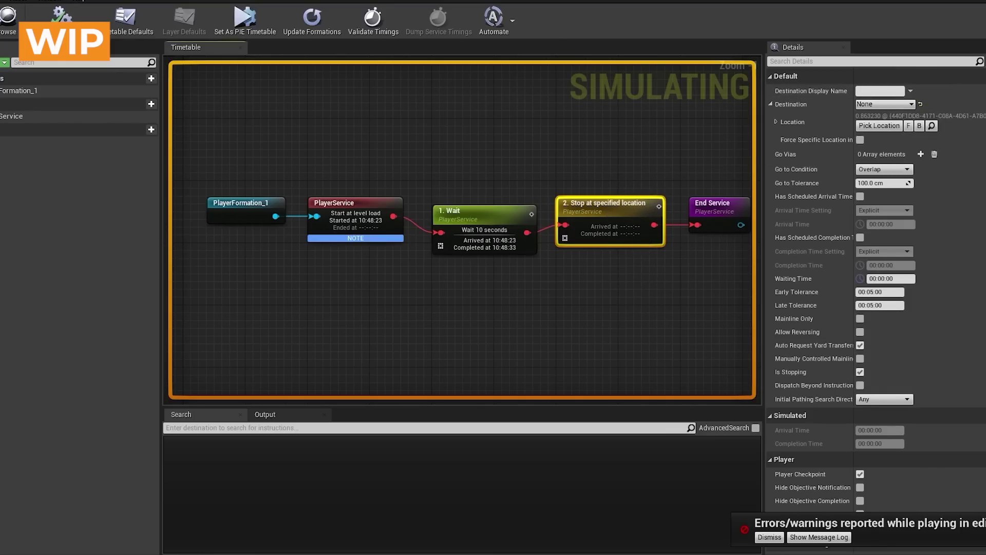
- Return to the RVM_Class385 Event Graph and follow the execution wires from Destination Announcer up to the AI Announcer section
click(132, 1)
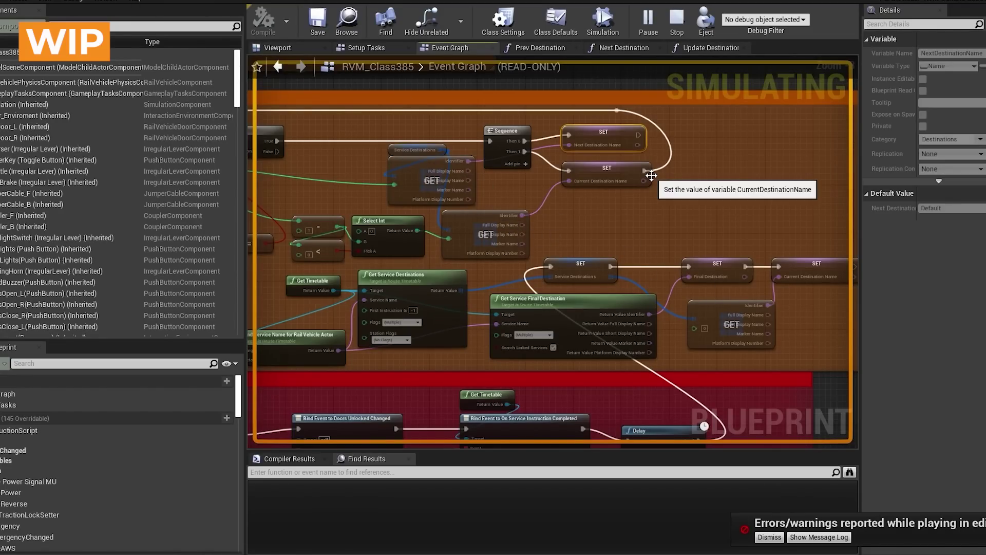
scroll(601, 195, down, 6)
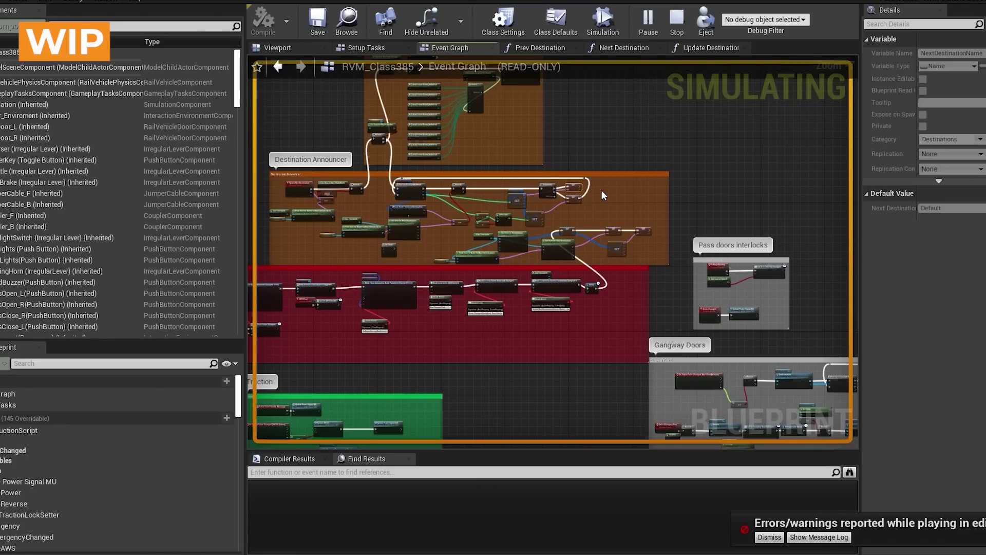
drag(466, 118, 549, 198)
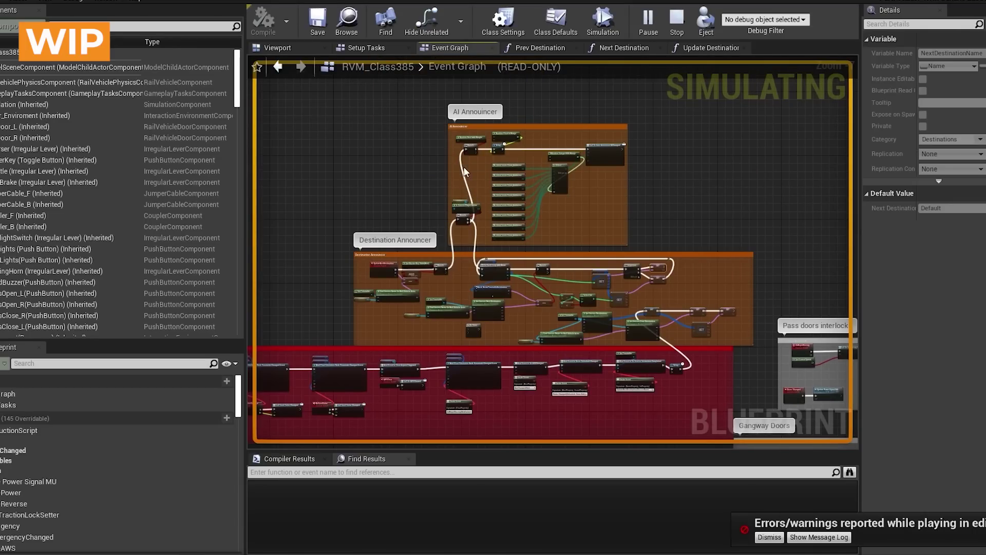
scroll(463, 155, up, 4)
drag(460, 164, 465, 187)
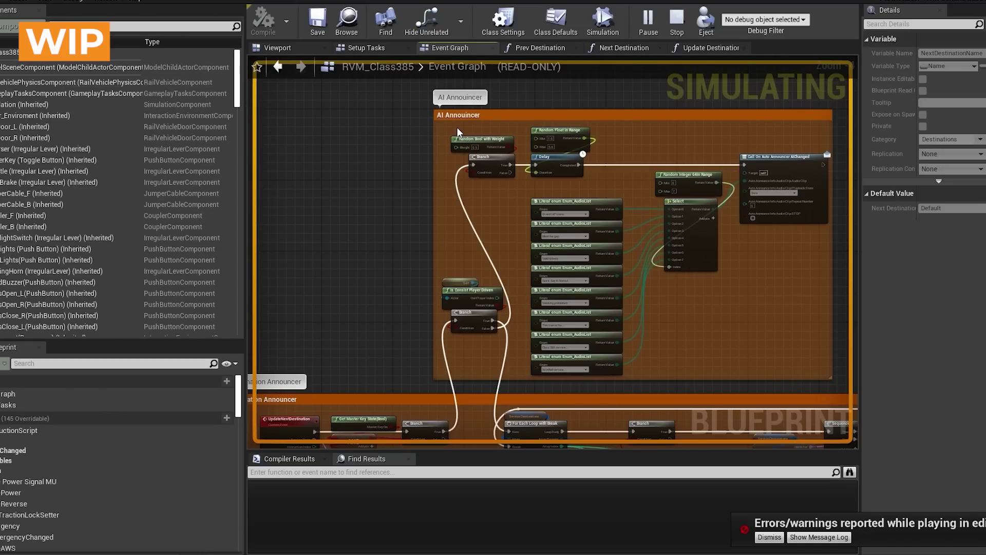
- Examine the AI Announcer's branch and delay logic, selecting its eight Literal enum Enum_AudioList nodes
scroll(623, 231, up, 3)
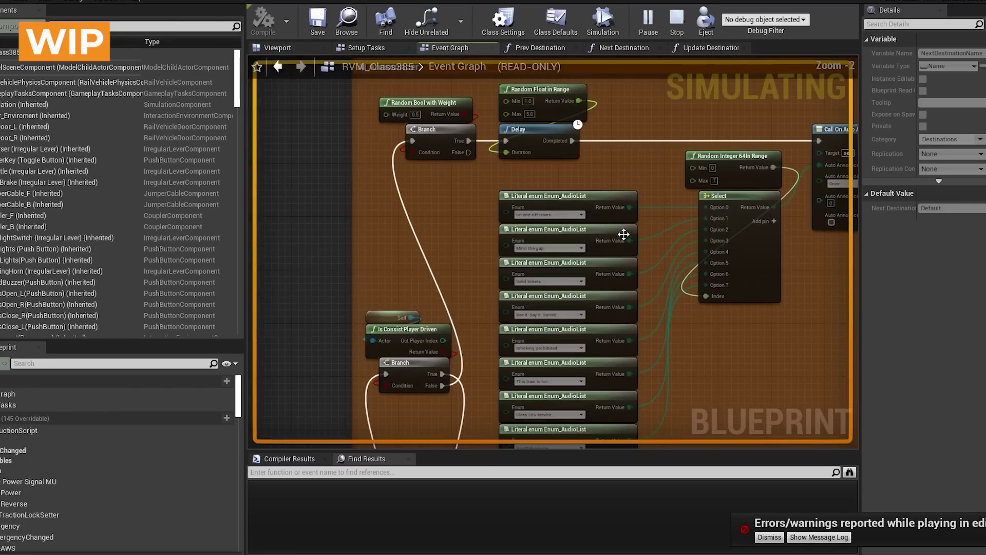
drag(577, 135, 609, 395)
drag(619, 145, 551, 122)
click(581, 161)
drag(551, 122, 625, 133)
drag(529, 137, 556, 405)
drag(615, 340, 651, 328)
scroll(497, 198, up, 1)
drag(493, 190, 515, 162)
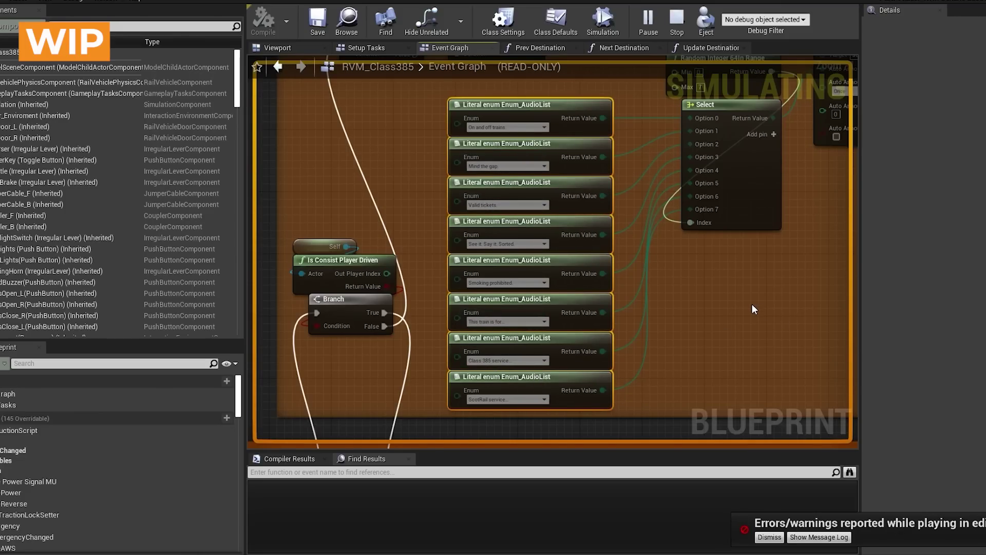
- Follow the Select node's output and highlight the Call On Auto Announcer AIChanged node
scroll(753, 308, down, 1)
drag(775, 257, 616, 300)
drag(689, 246, 790, 106)
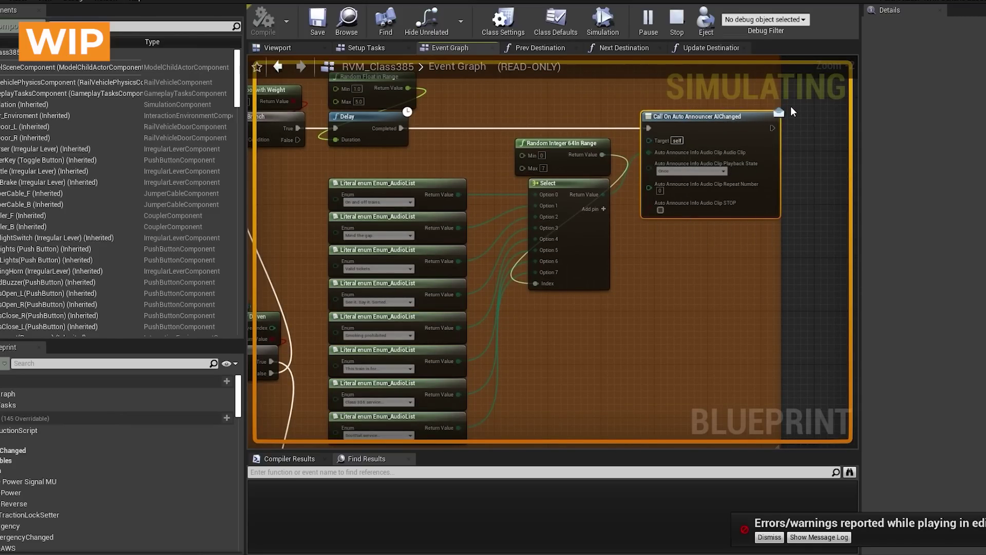
- Switch to the running cab simulation and try the Continuous and Repeat modes and the repeat count on the Auto Announce page
key(alt+Tab)
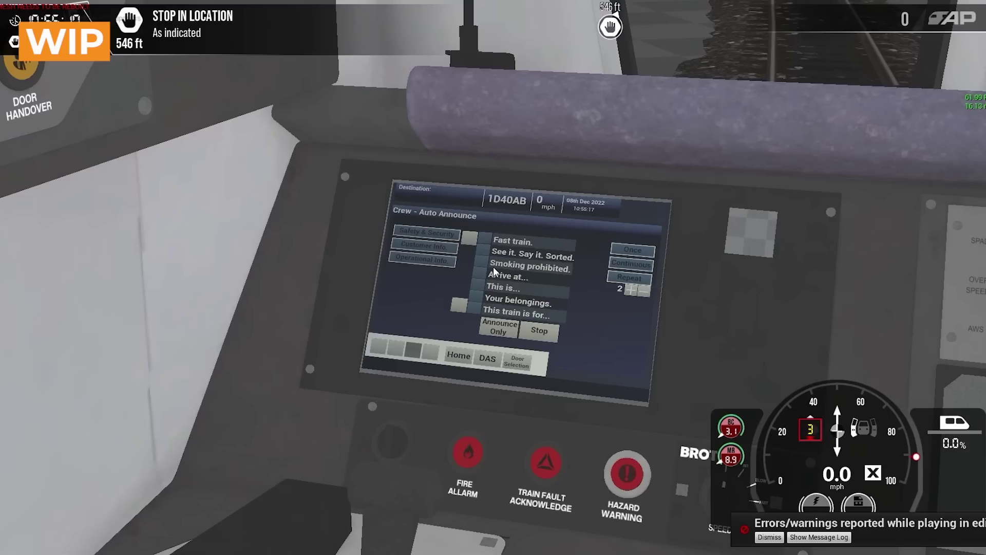
click(639, 266)
click(633, 277)
click(643, 292)
click(643, 291)
click(643, 292)
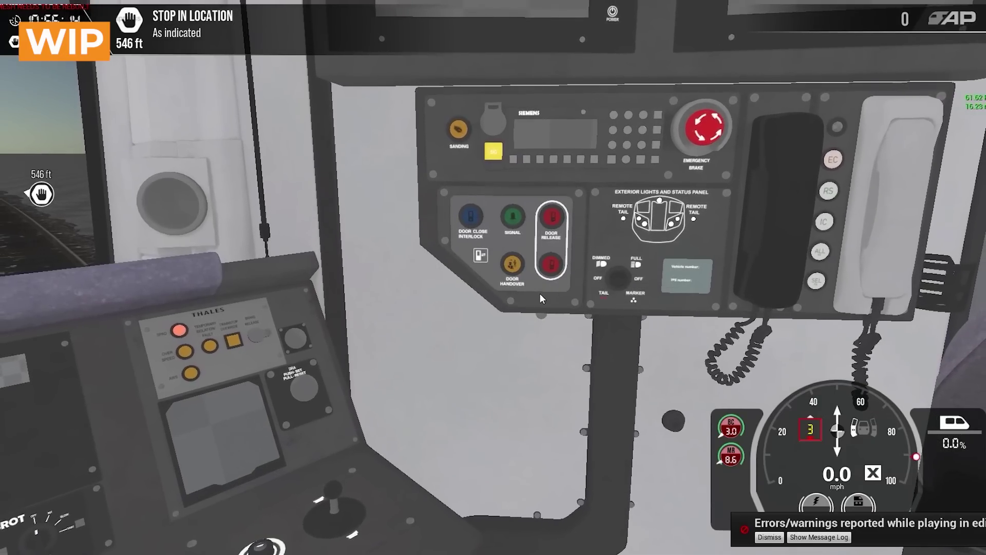
- Look across the cab's door control panels and operate the Door Handover control beside the exterior lights panel
drag(540, 294, 493, 266)
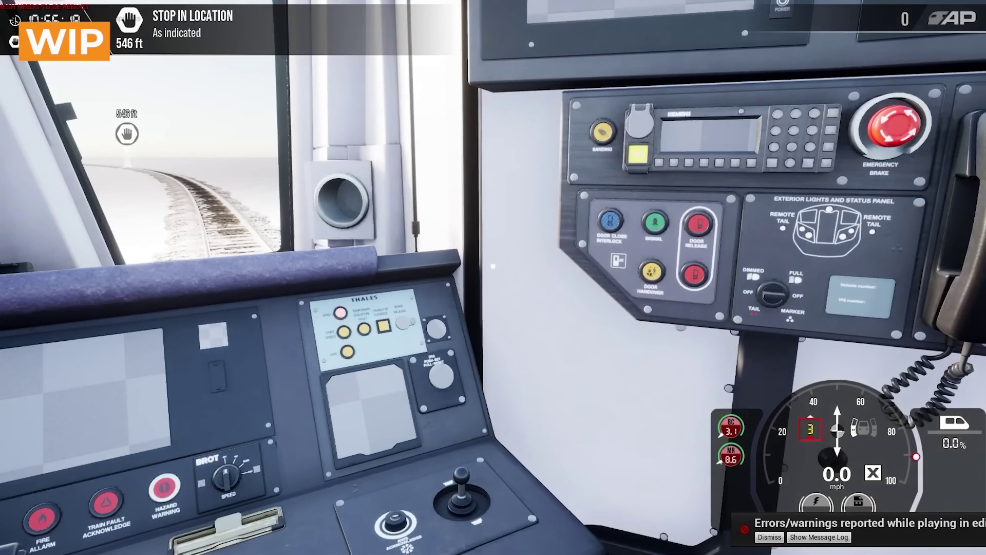
drag(493, 266, 514, 263)
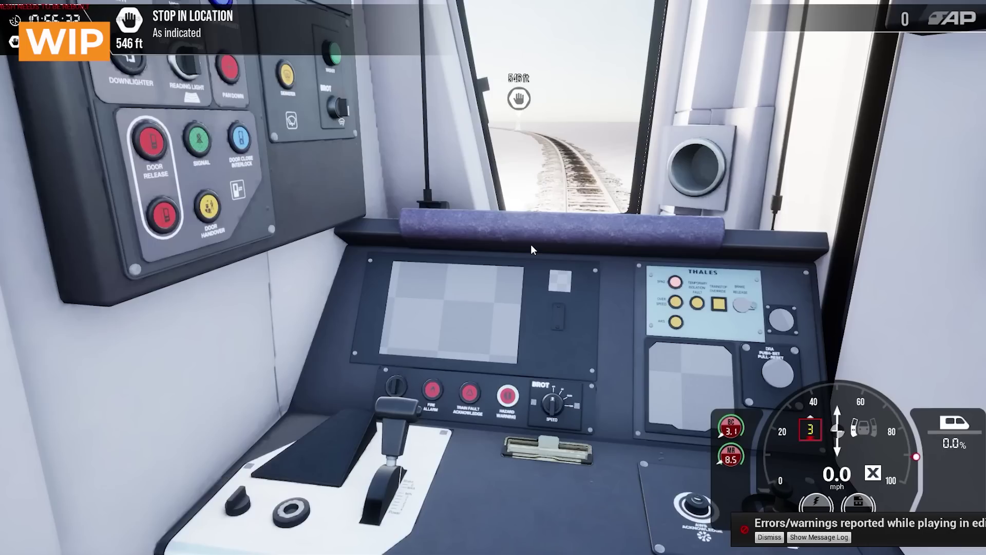
right_click(555, 232)
scroll(493, 266, up, 5)
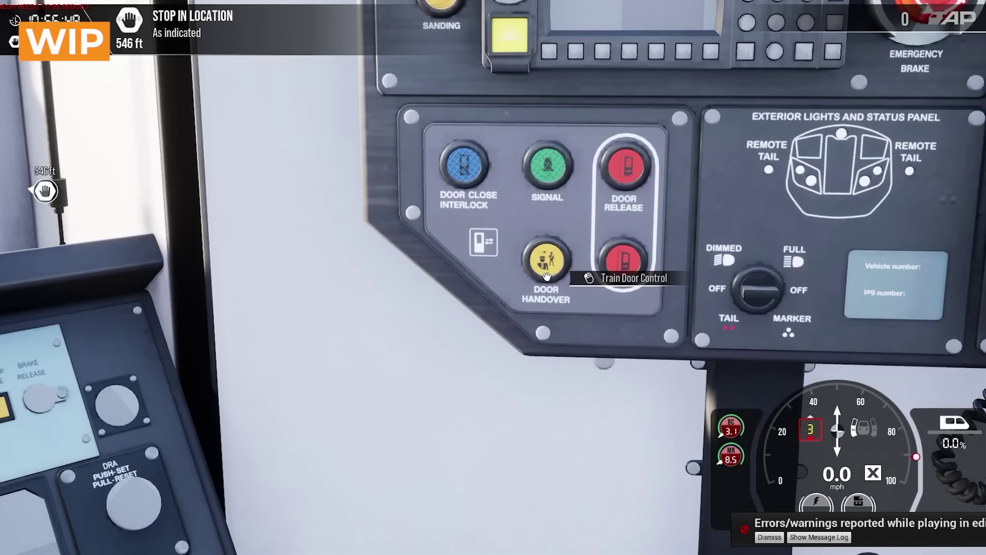
click(547, 276)
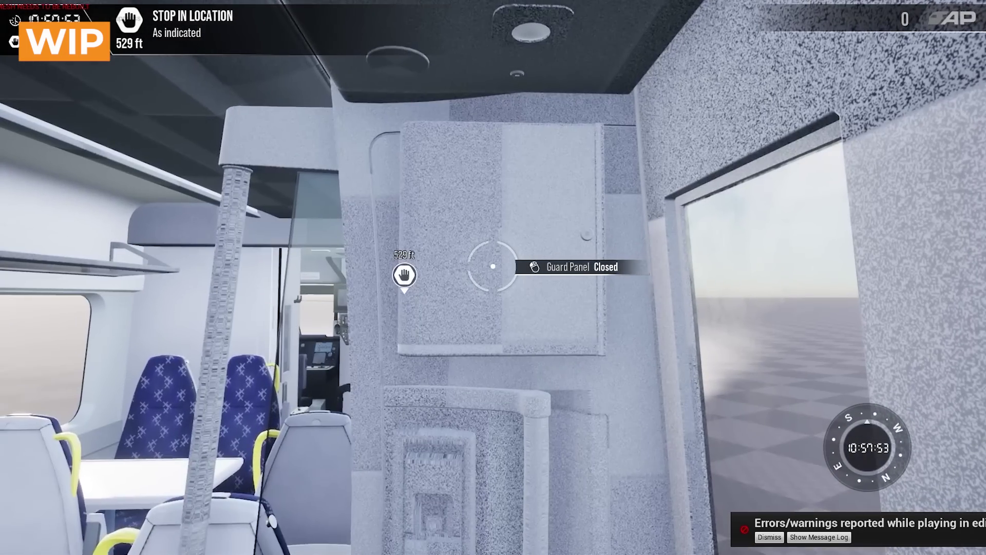
- Open the Guard Panel in the passenger vestibule and unlock its Key Switch
click(492, 266)
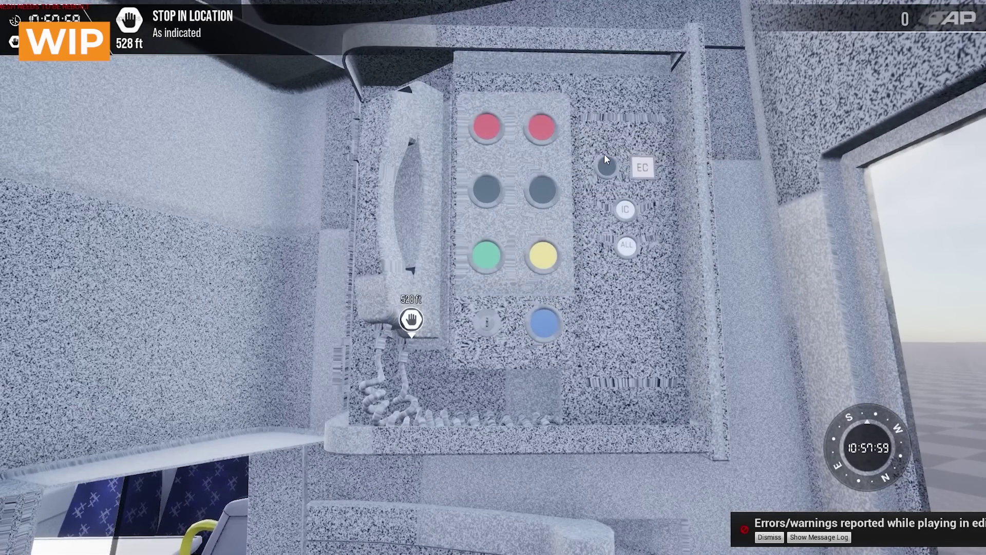
click(491, 321)
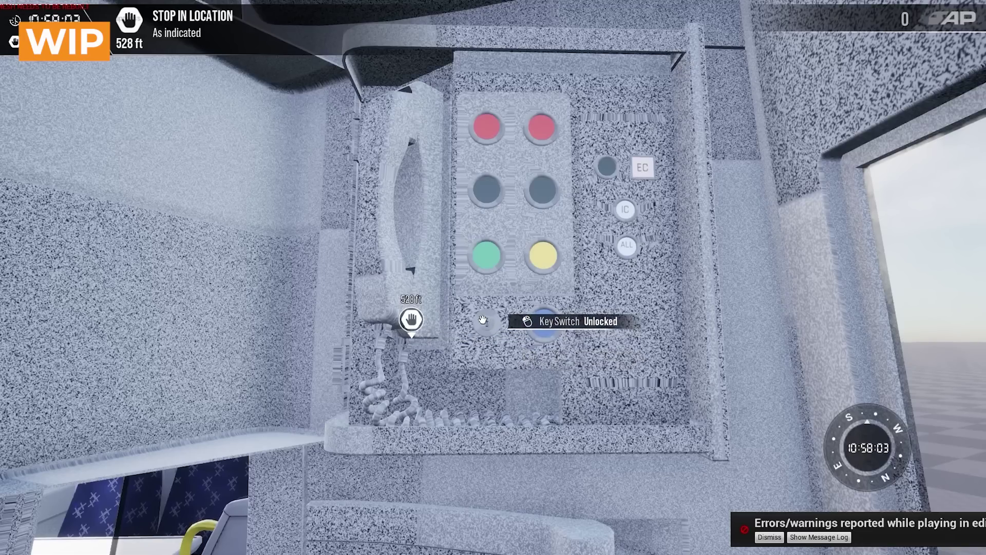
- Move in to the guard panel's controls and operate the yellow Guard's Open control
key(w)
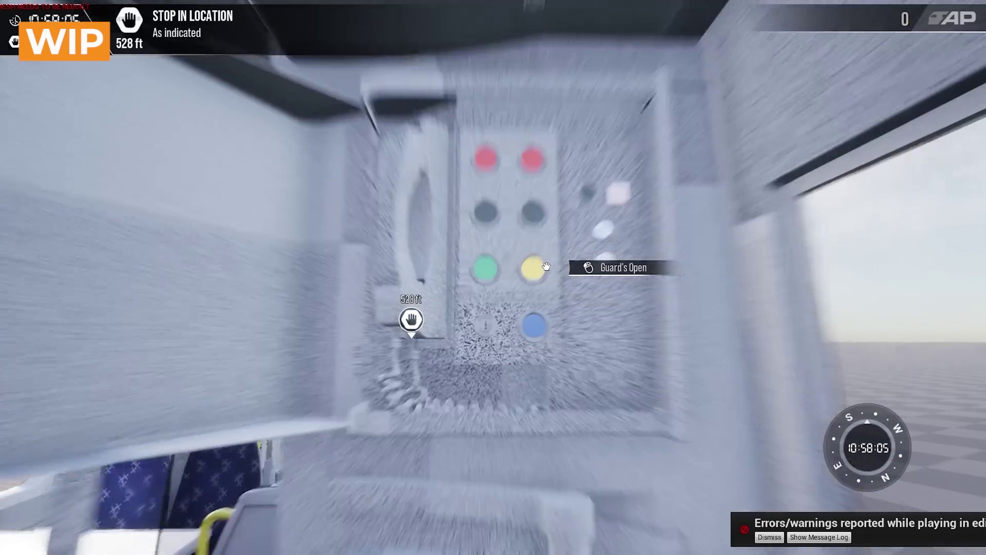
key(s)
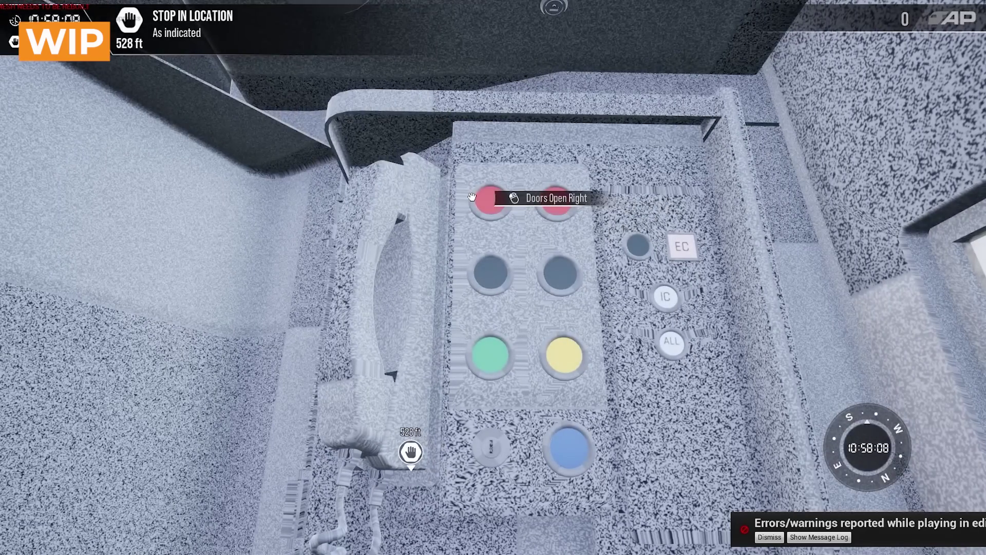
click(563, 366)
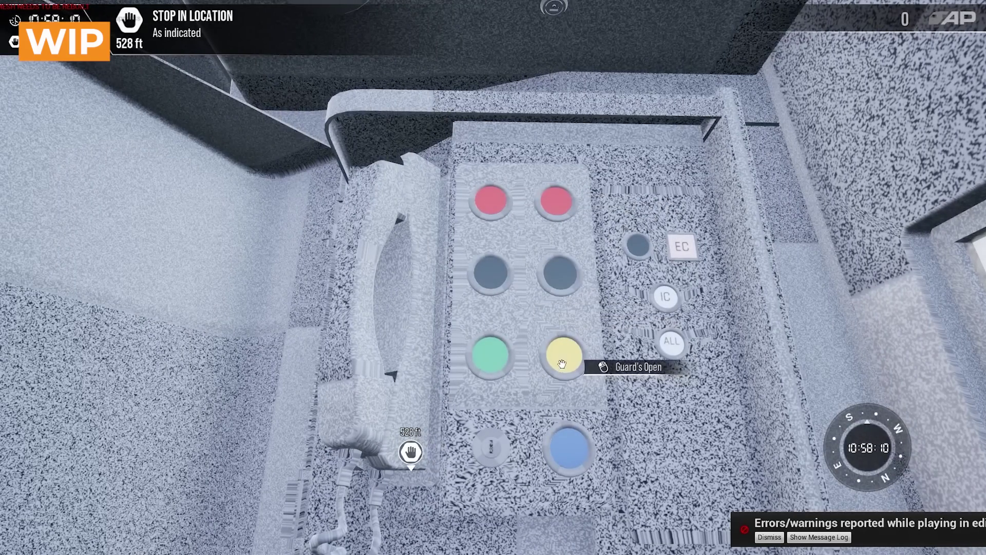
- Walk out through the guard's doorway, inspect the train's doors from outside and climb back aboard
key(w)
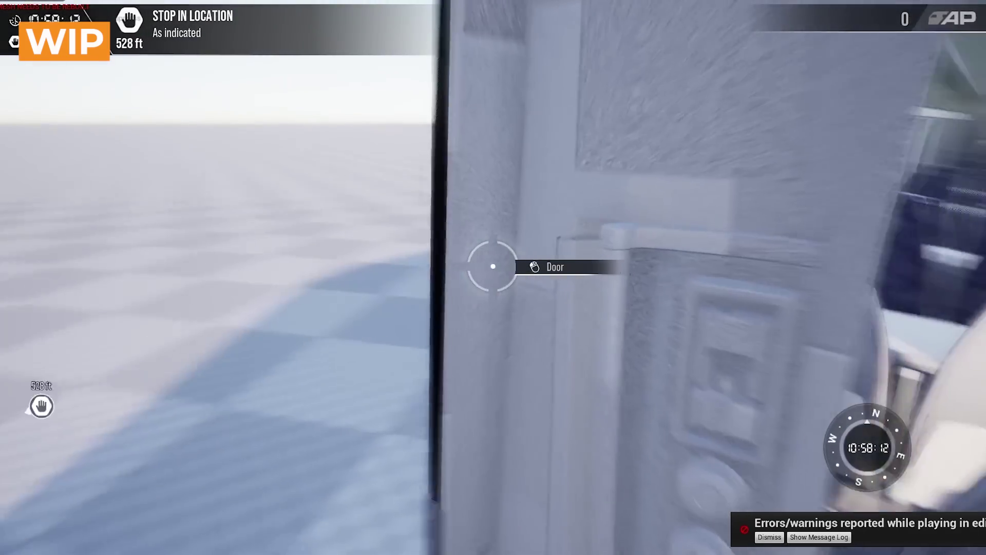
key(w)
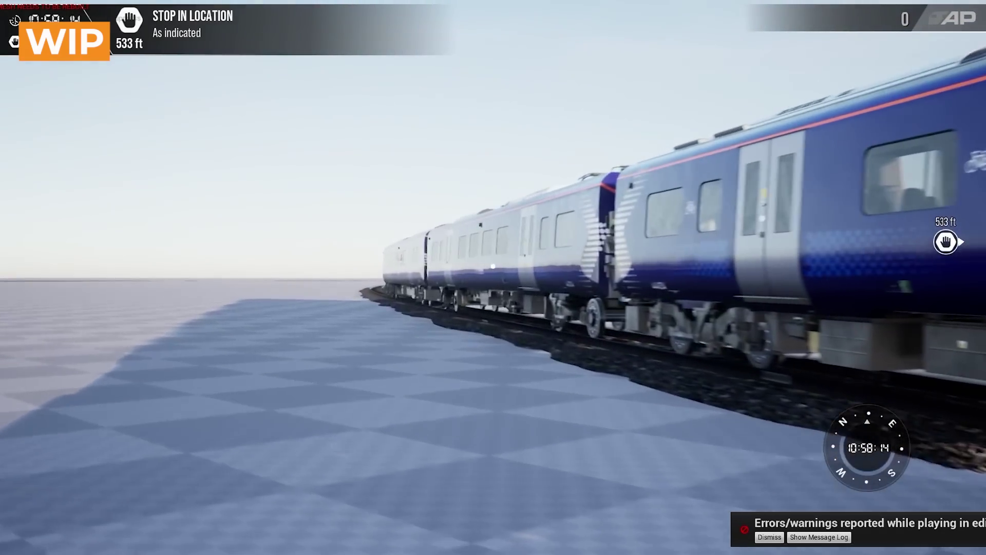
key(w)
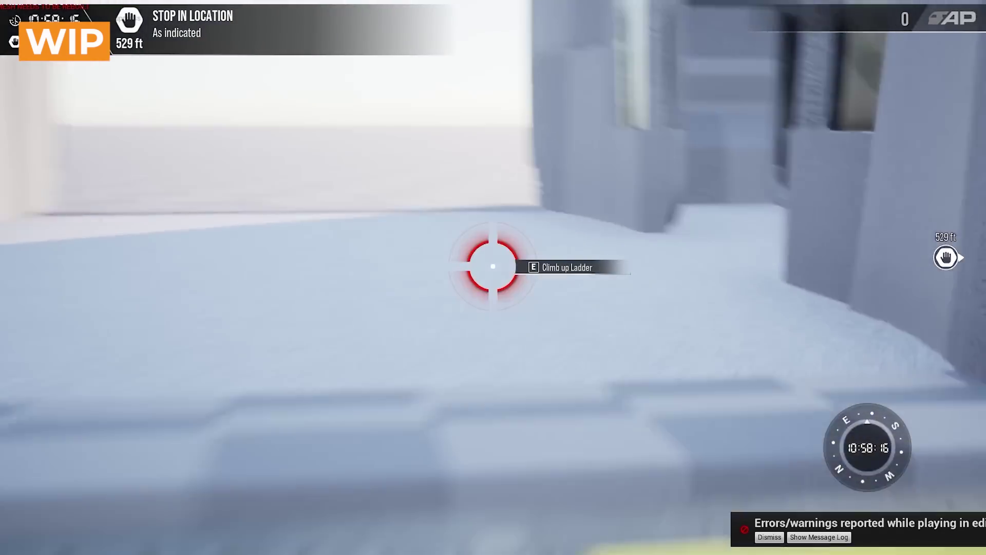
key(e)
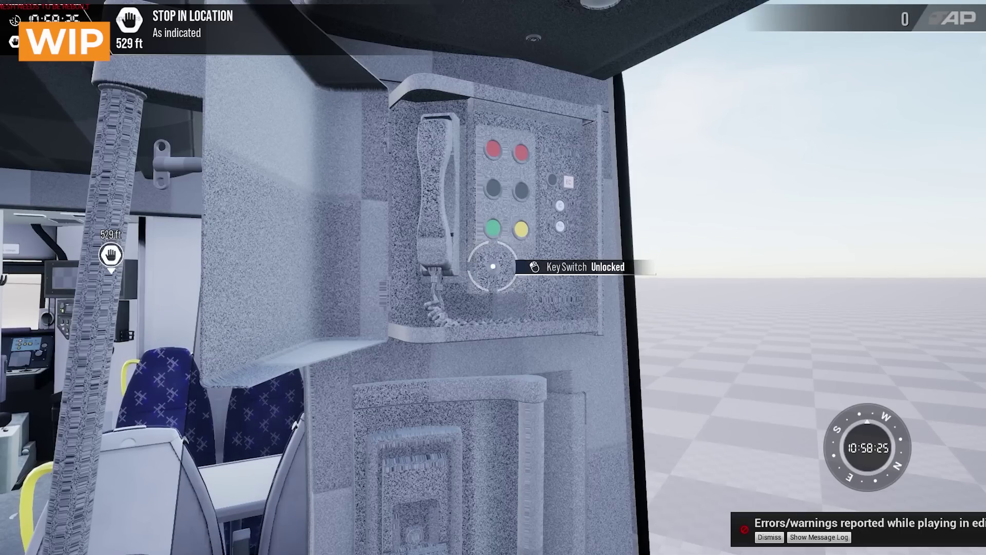
- Examine the guard panel's door controls, including Doors Open Right, and the adjacent open doorway
key(w)
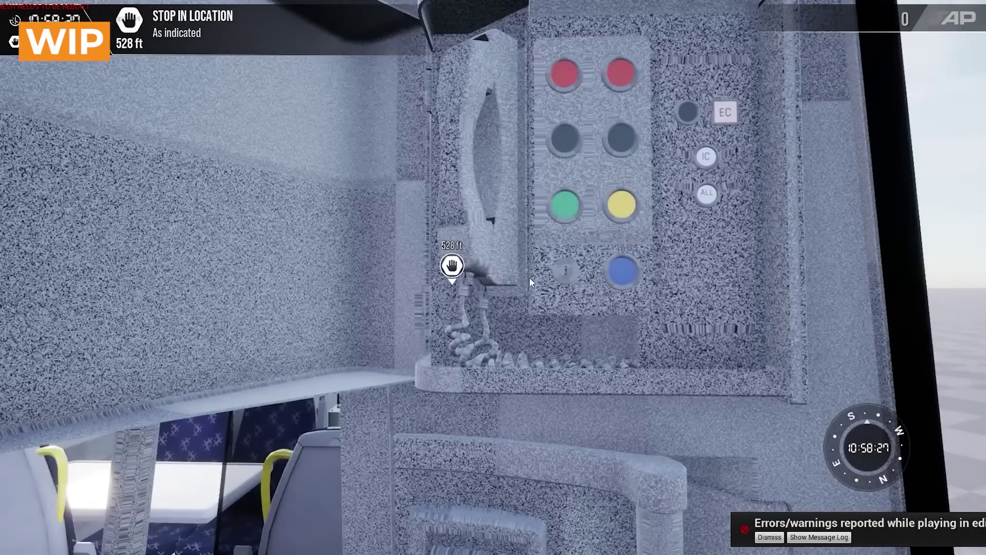
key(s)
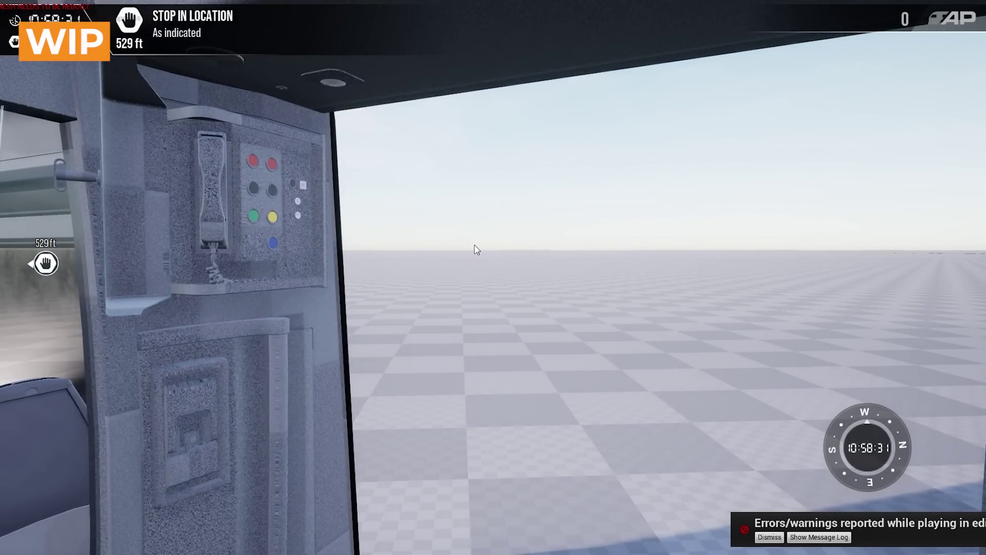
key(w)
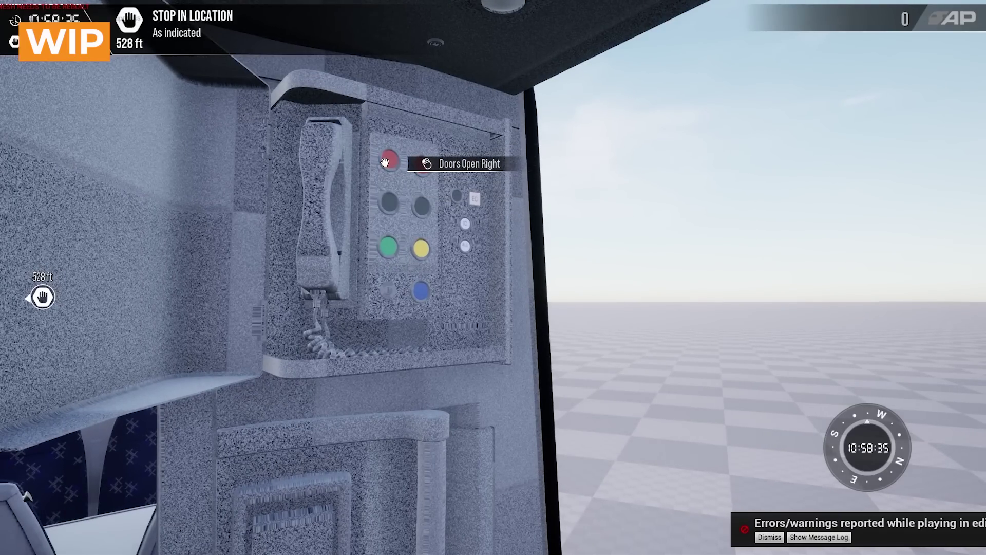
key(s)
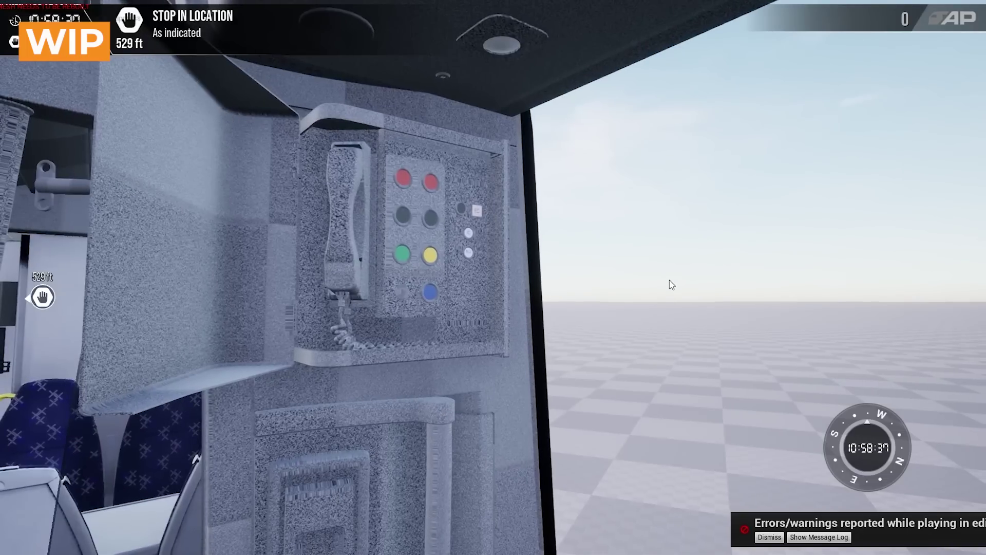
key(w)
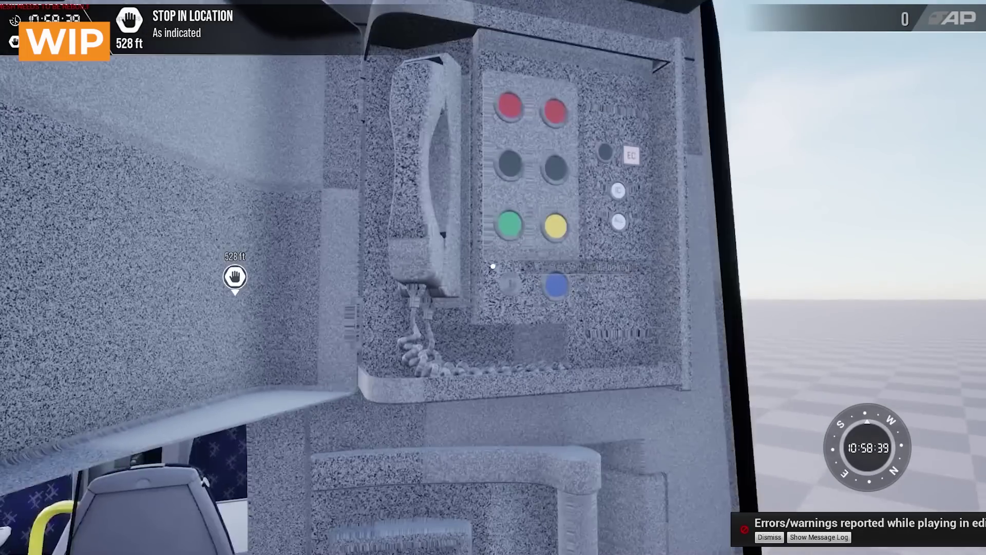
drag(487, 298, 423, 315)
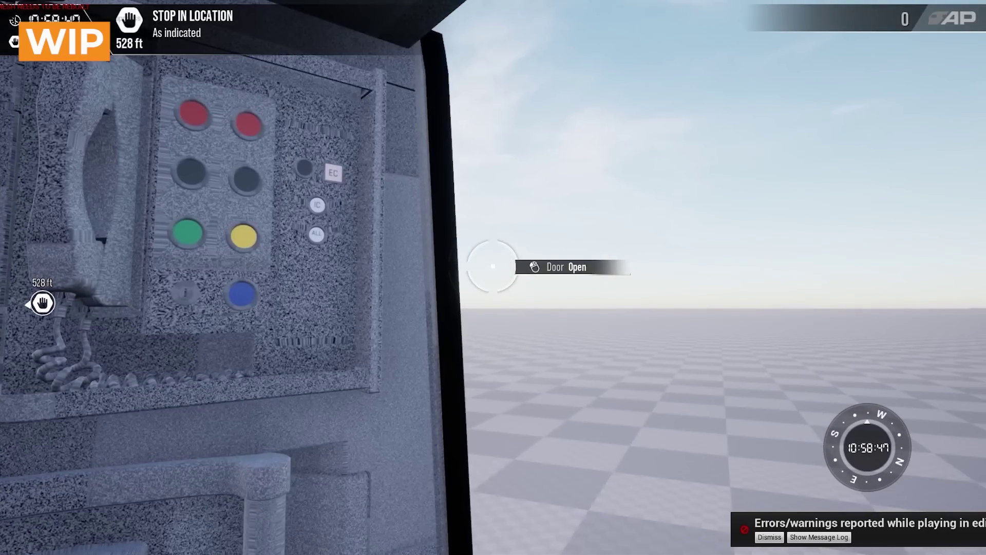
- Stop the play session and examine the Event Set Blinds logic in the Event Graph of RVM_Class385_DMCL1
key(Escape)
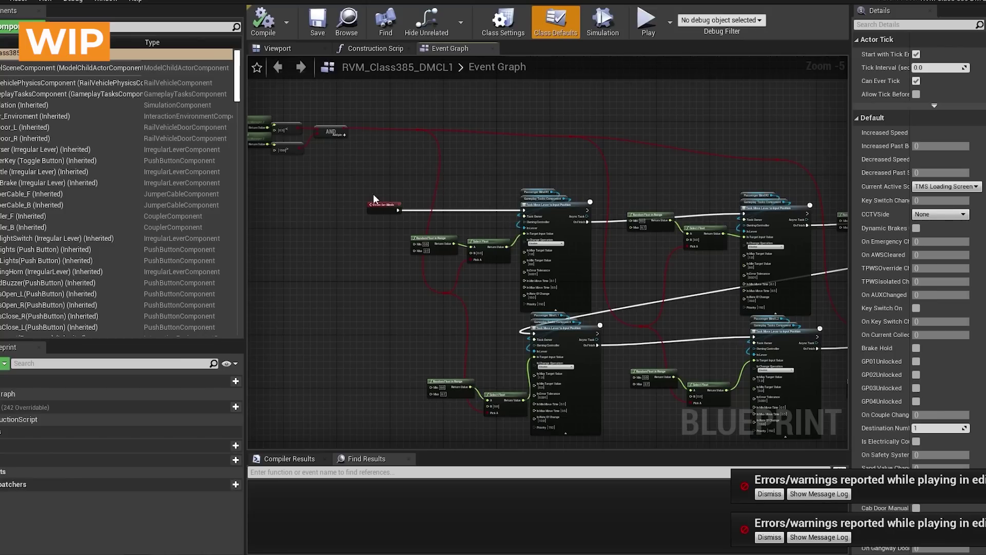
scroll(358, 208, up, 2)
scroll(356, 181, down, 1)
mouse_move(347, 176)
mouse_down()
mouse_move(432, 219)
mouse_move(340, 172)
mouse_move(412, 219)
mouse_move(436, 220)
mouse_up()
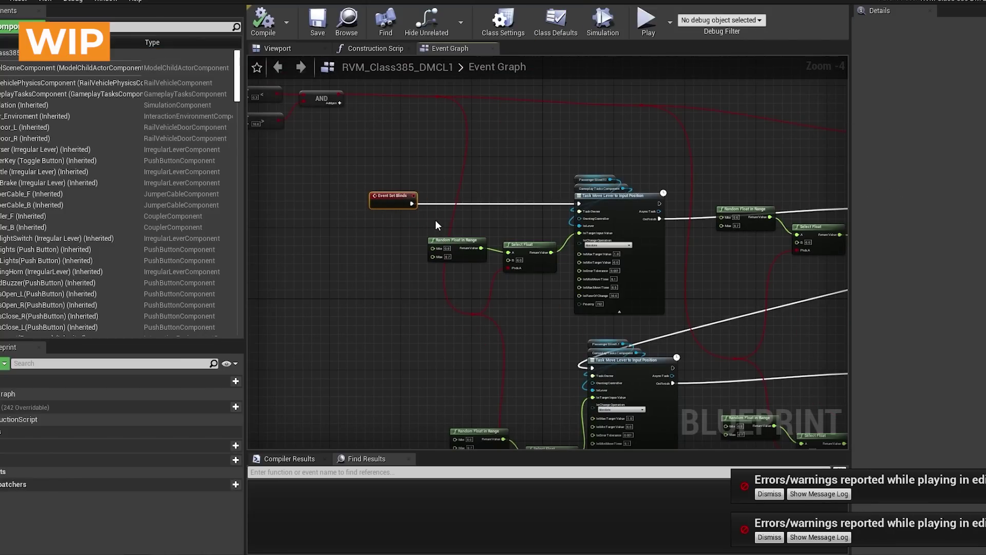
scroll(440, 221, down, 1)
drag(338, 158, 470, 213)
scroll(403, 177, up, 2)
scroll(415, 230, down, 1)
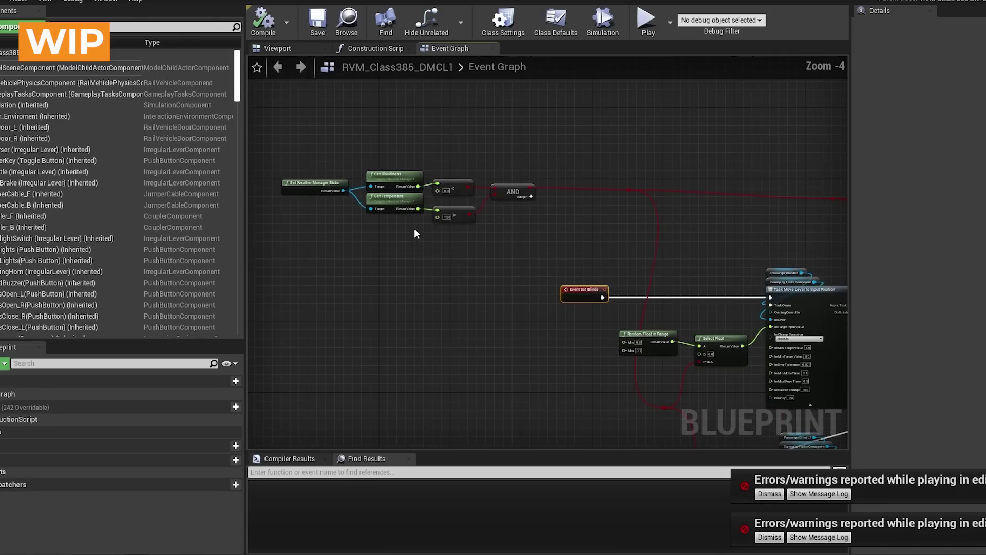
- Inspect the Get Cloudiness and Get Temperature conditions and trace them through the chain of blind lever-movement tasks
click(390, 203)
click(403, 175)
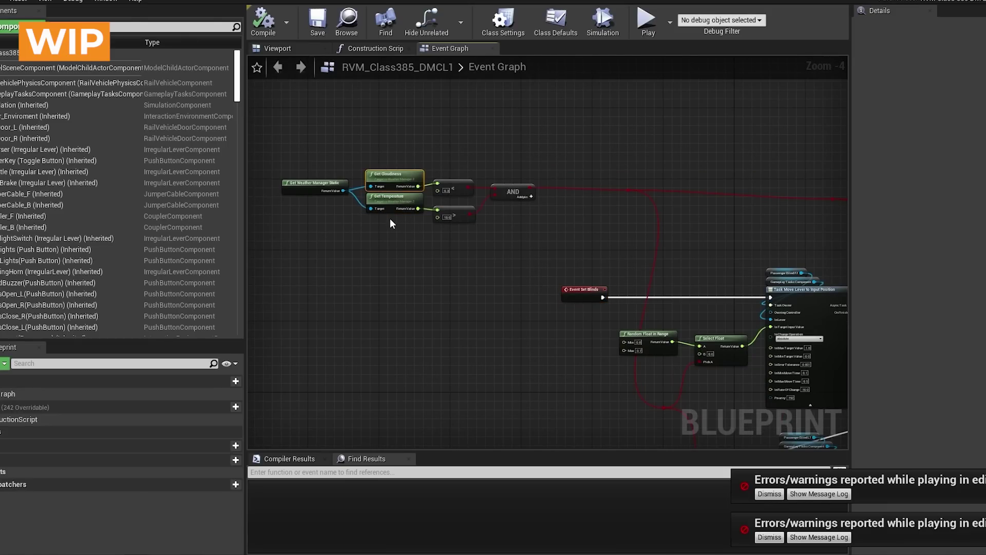
click(409, 196)
drag(557, 238, 391, 167)
scroll(483, 224, down, 1)
scroll(443, 203, up, 1)
scroll(435, 217, down, 1)
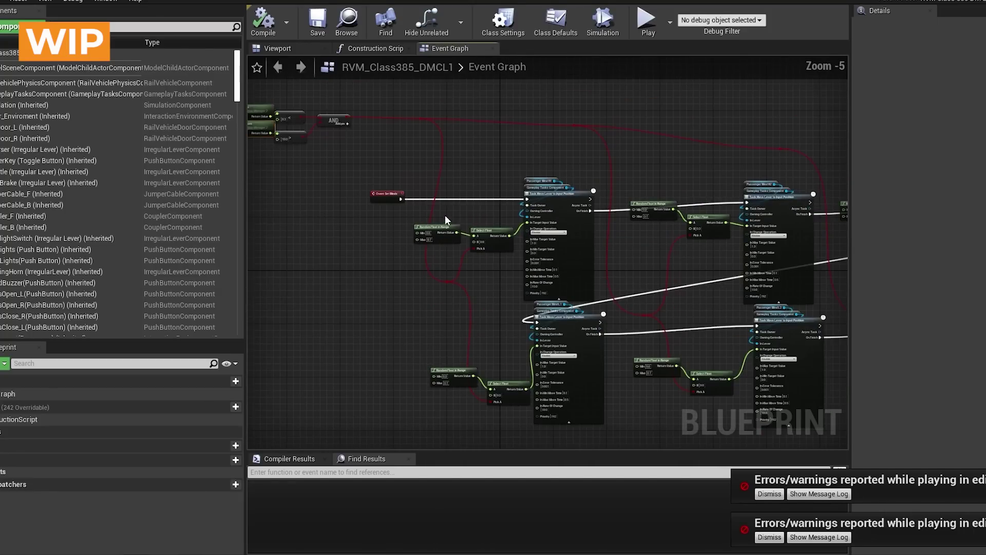
scroll(453, 211, up, 1)
scroll(476, 217, down, 1)
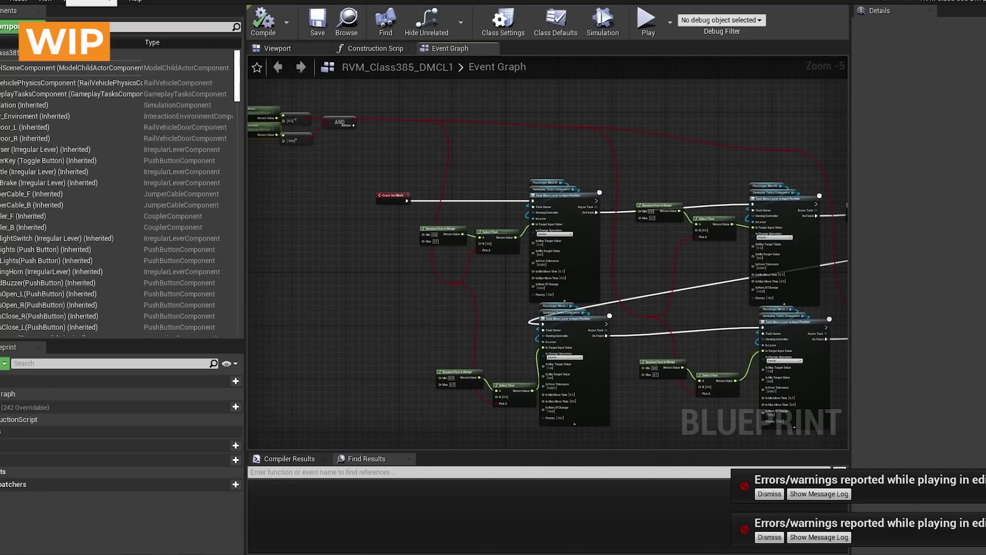
drag(668, 183, 486, 146)
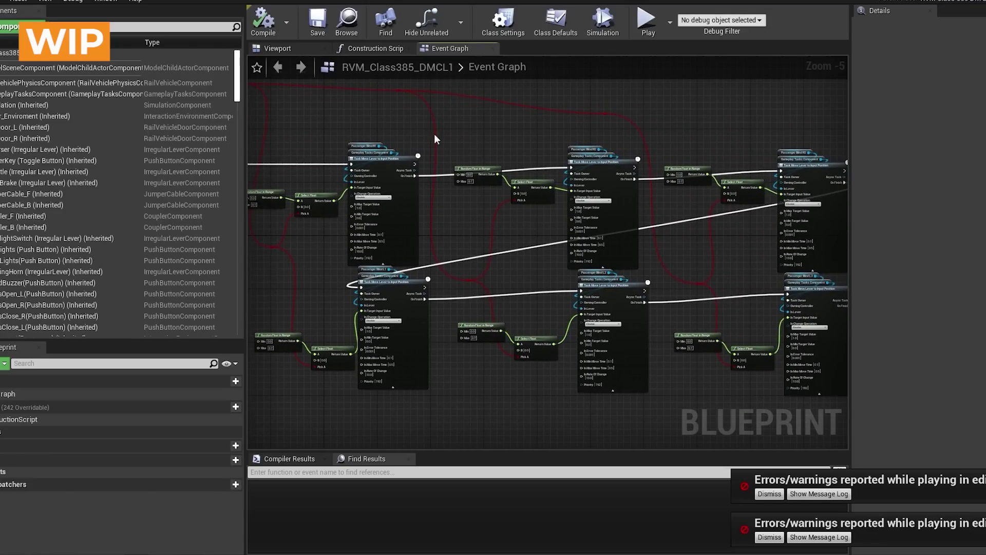
- Start a new play session in the level editor, get started with the Class 385 service and run the ghost console command
click(47, 1)
click(656, 22)
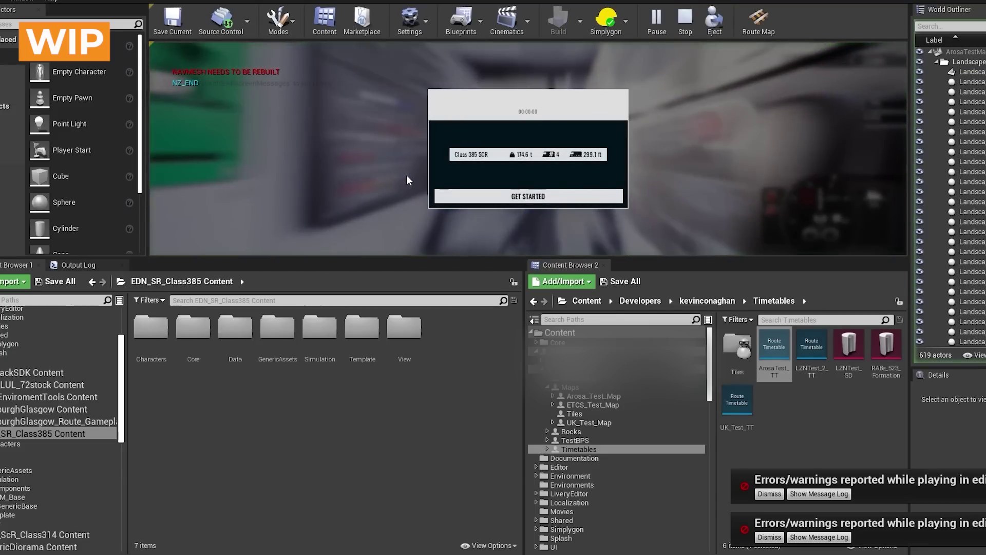
click(516, 198)
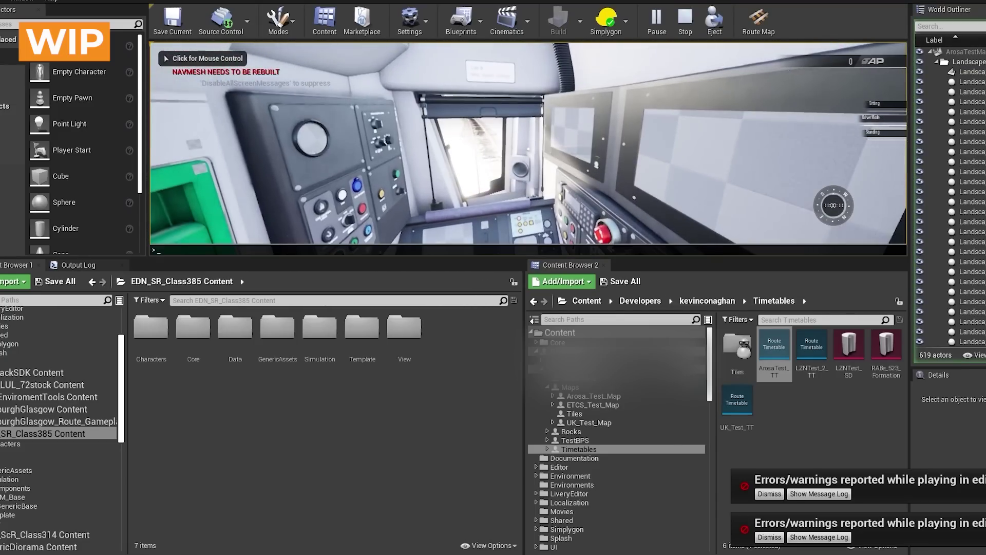
key(grave)
text(ghost)
key(Return)
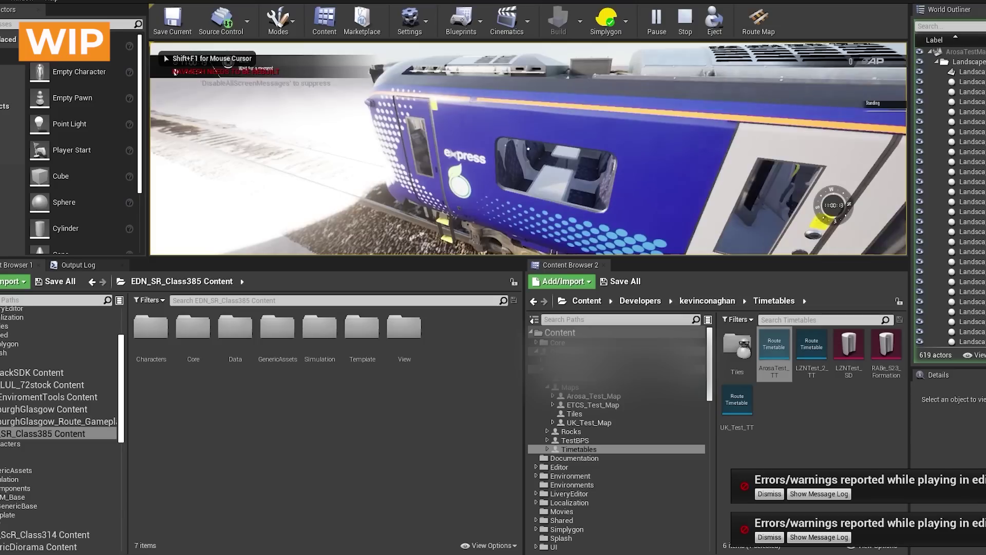
- Fly along the outside of the train and through its side into the first-class seating beside a window blind
key(d)
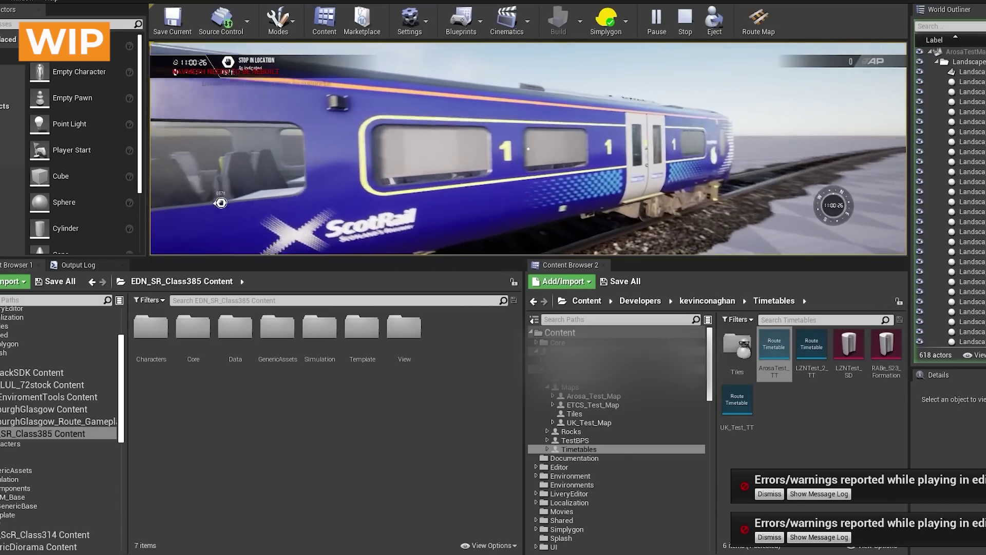
click(655, 179)
key(w)
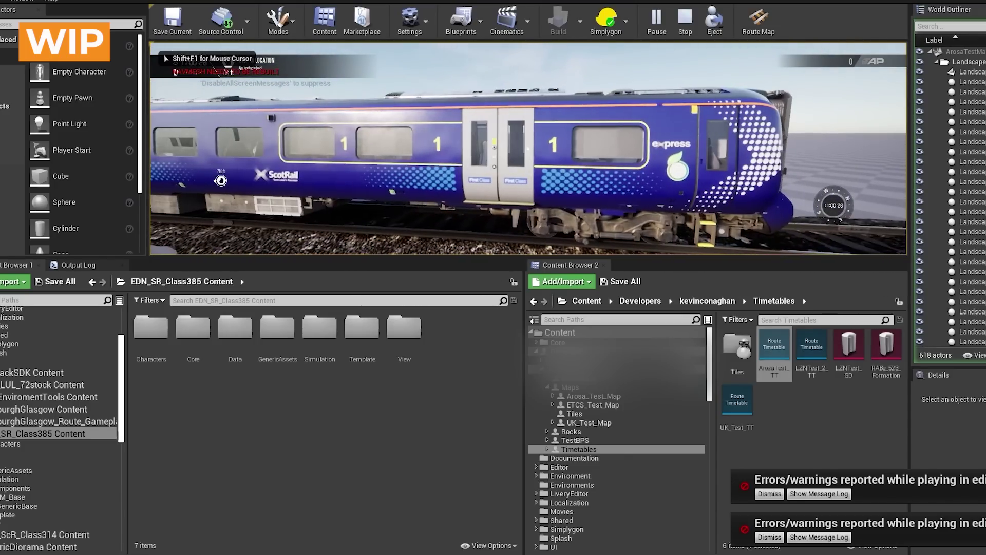
key(w)
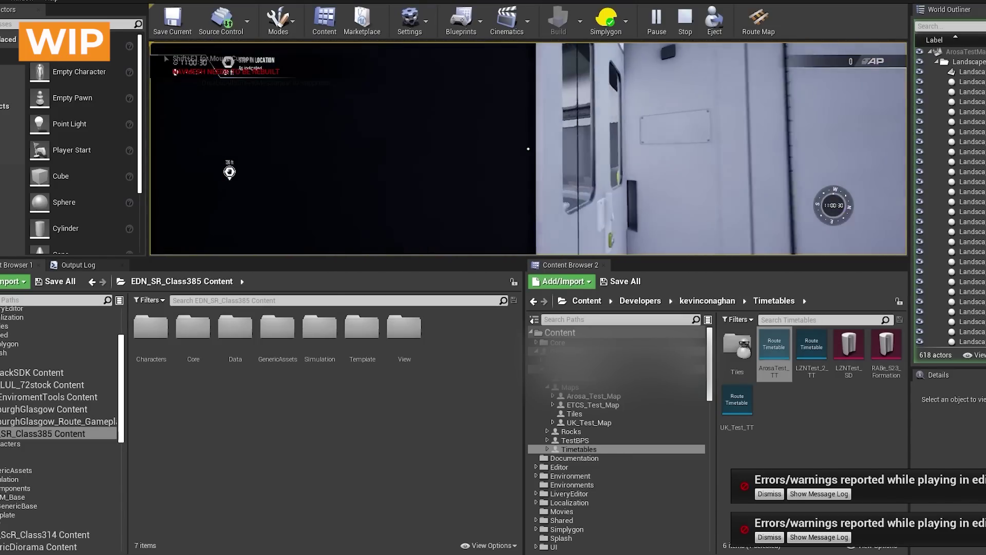
key(w)
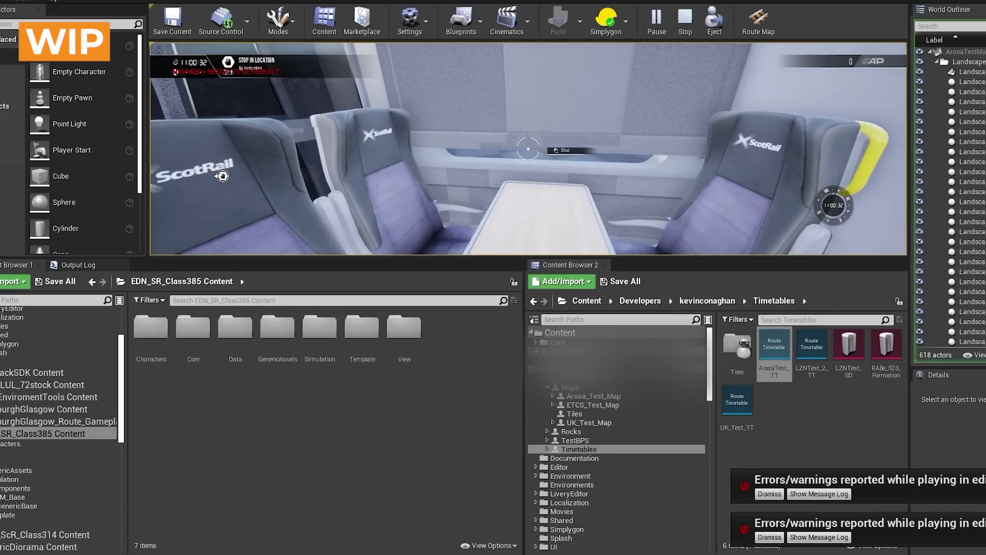
- Raise the blind fully on the passenger window above the first-class table
mouse_move(528, 149)
mouse_down()
mouse_move(529, 120)
mouse_move(528, 149)
mouse_up()
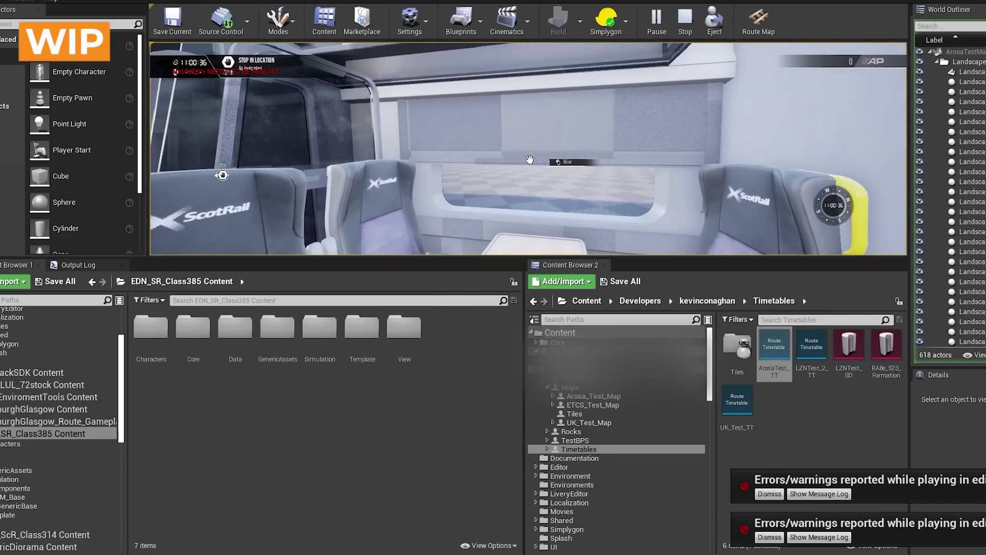
key(shift+F1)
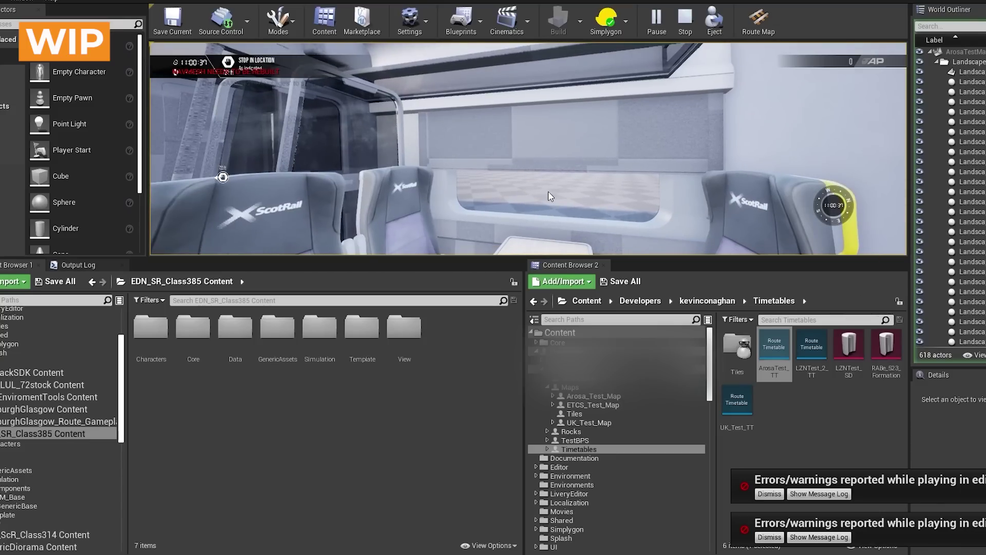
click(562, 170)
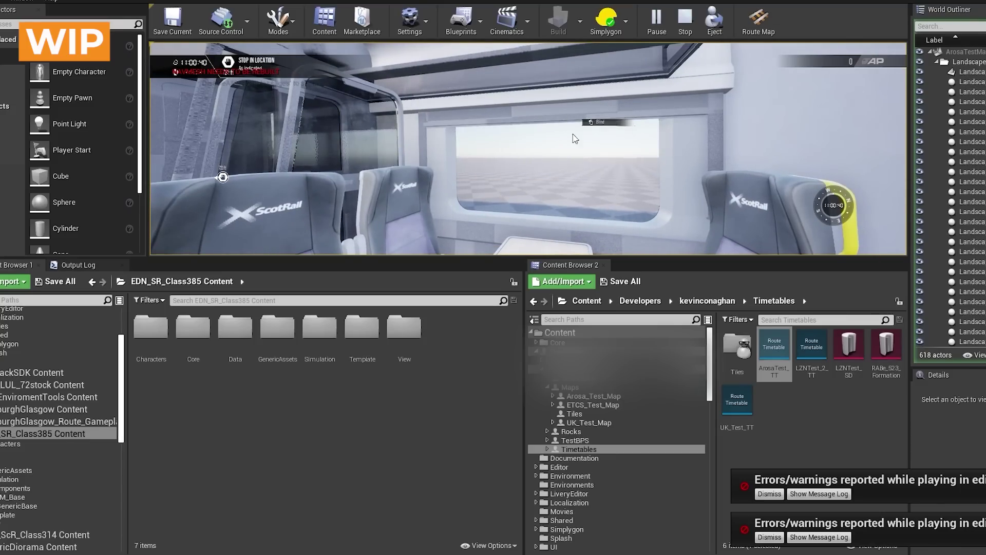
key(w)
click(590, 136)
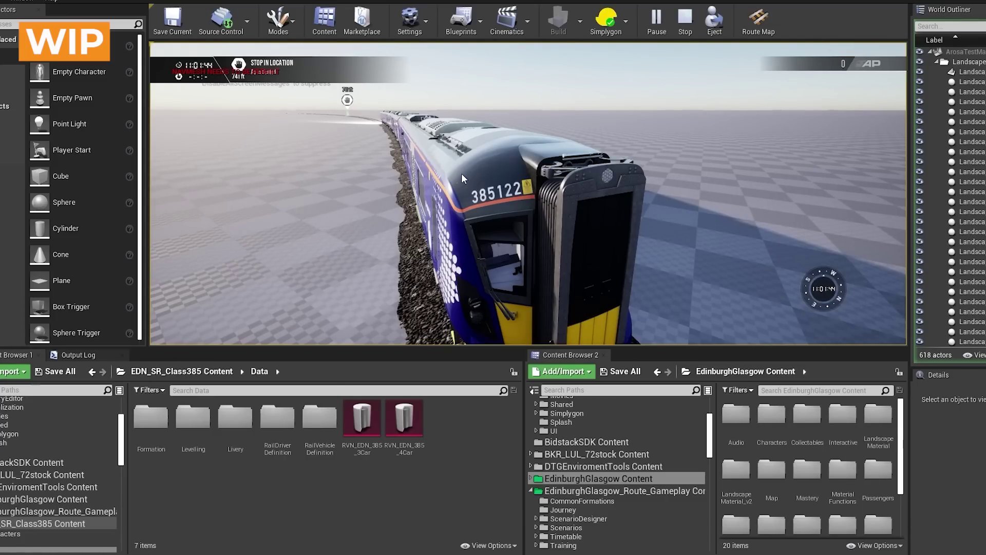
- Inspect the unit number on the cab end and the carriage number above the leading car's bogie
click(458, 181)
scroll(528, 194, up, 4)
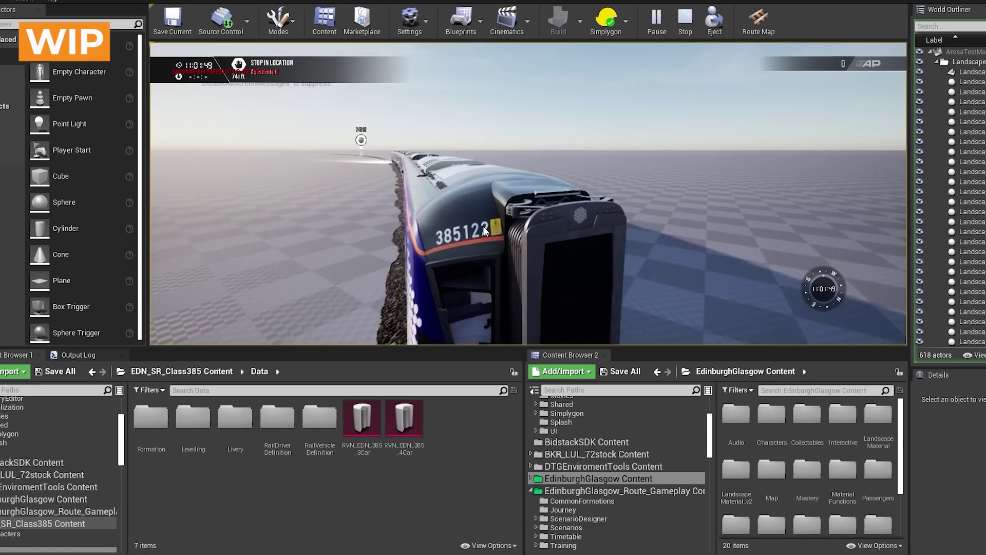
key(w)
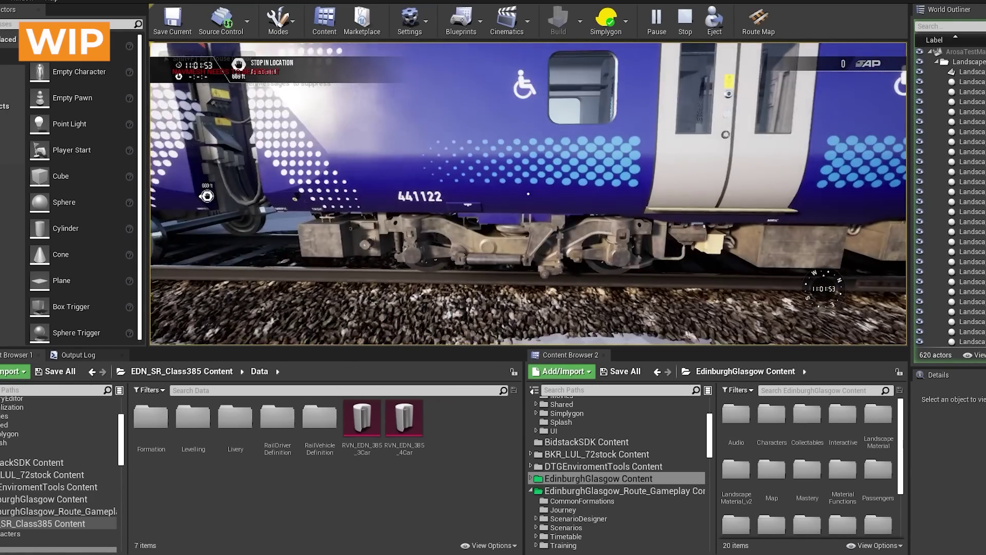
key(shift+F1)
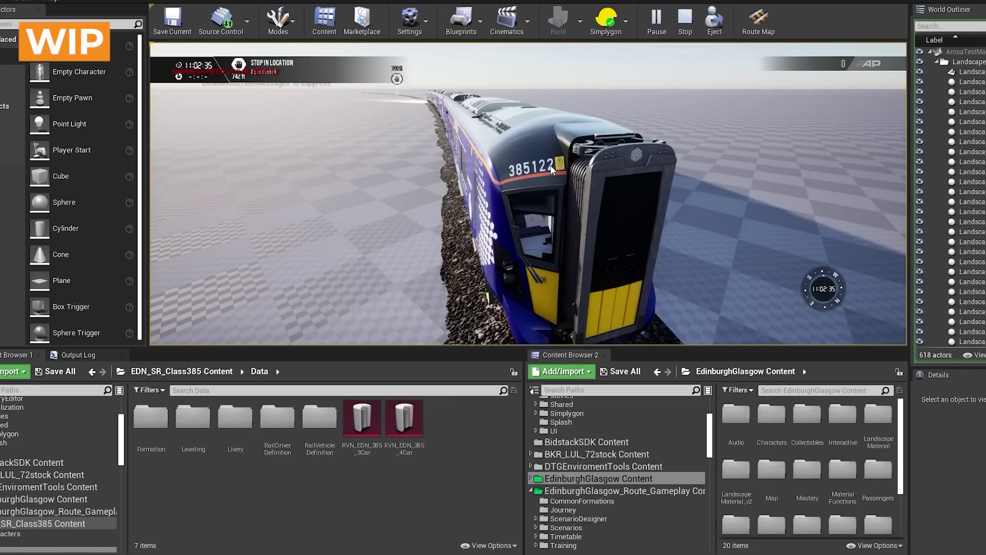
- Compare the cab's unit number with the carriage numbers on both sides of the first gangway connection
drag(550, 165, 418, 131)
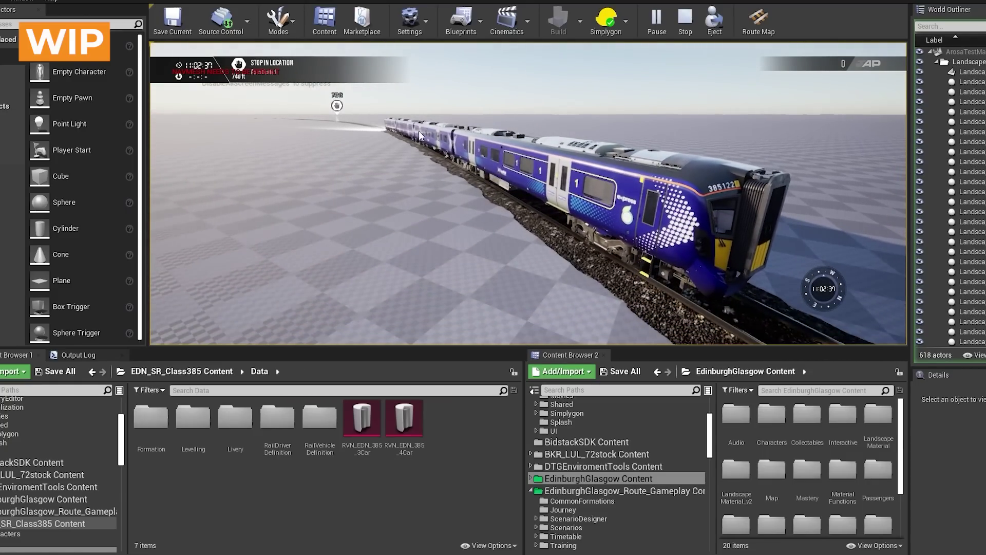
click(561, 185)
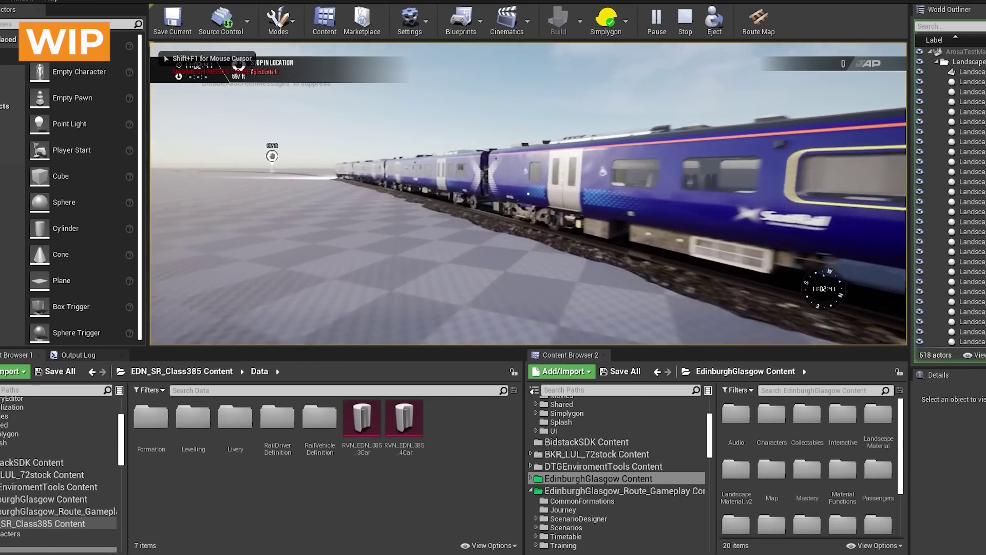
key(w)
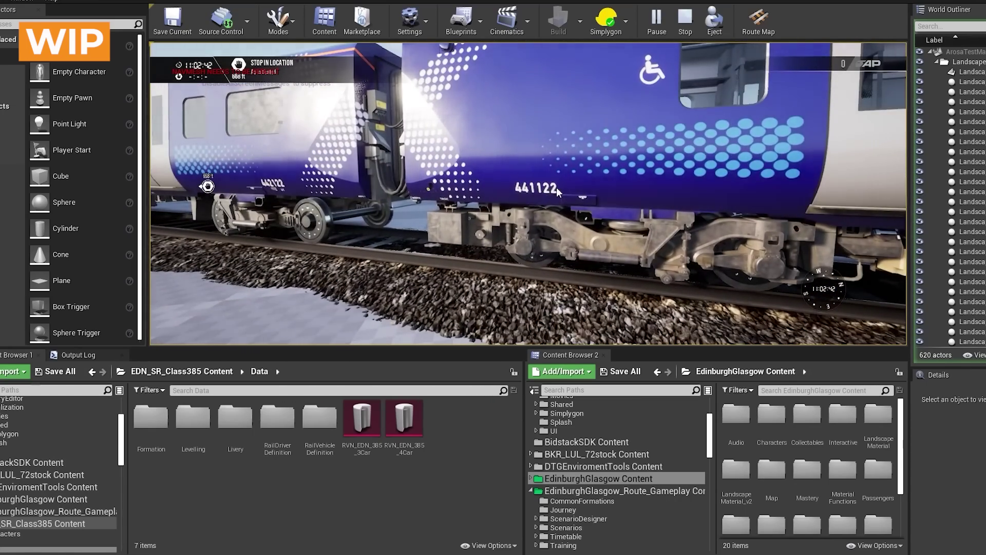
key(s)
drag(557, 188, 568, 110)
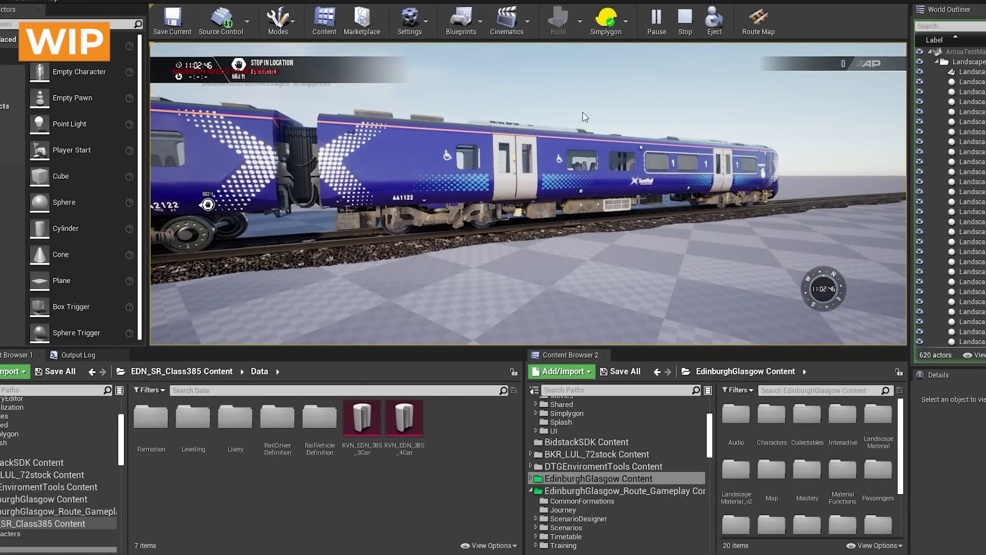
drag(583, 153, 572, 202)
key(w)
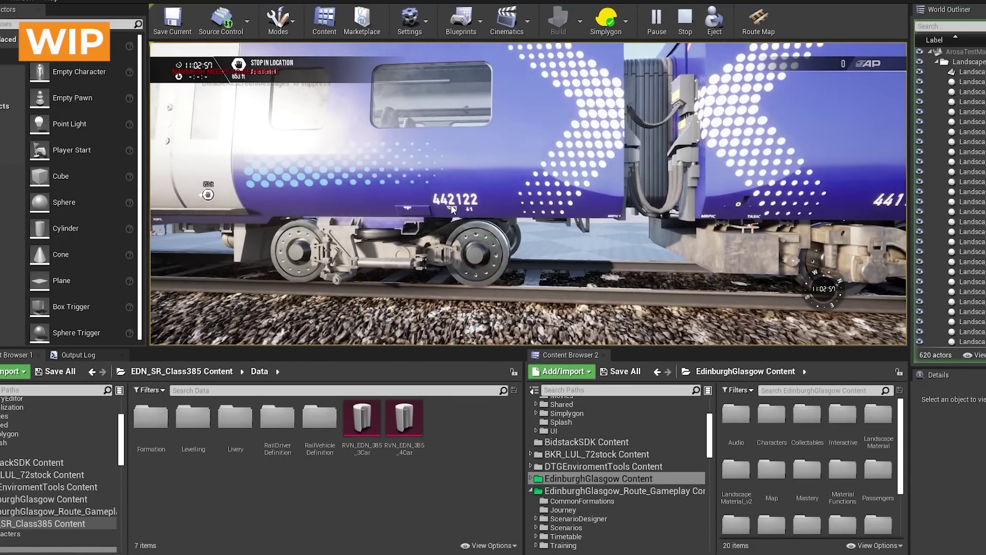
click(451, 205)
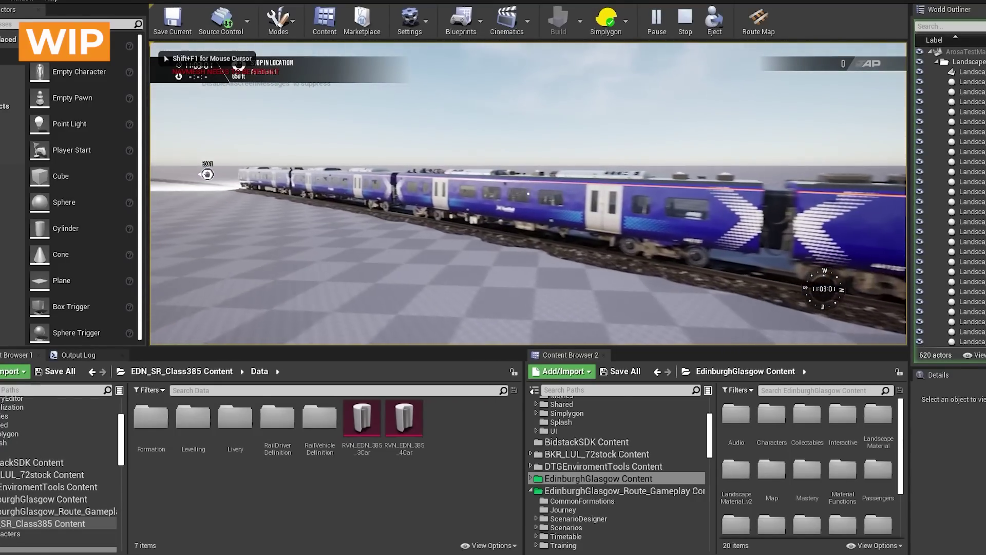
click(579, 230)
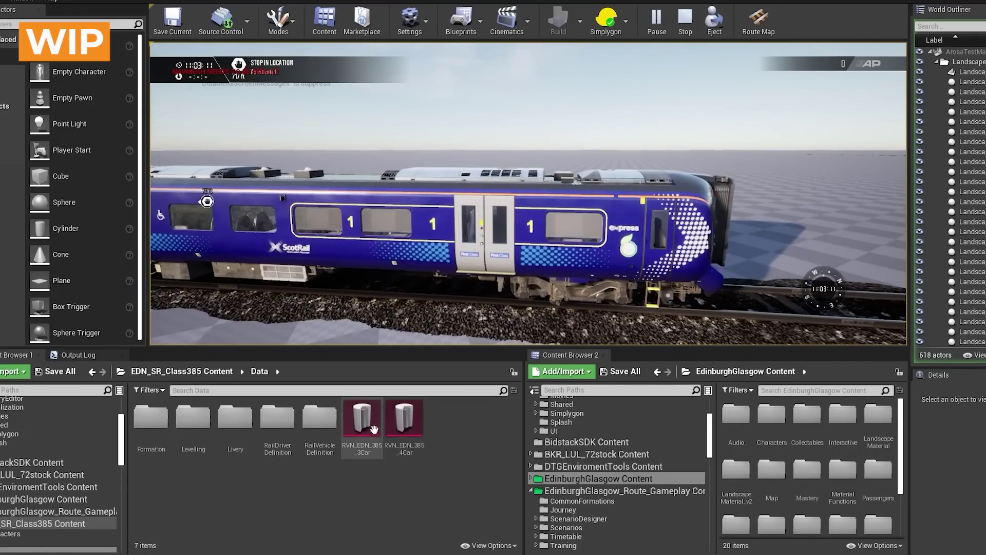
double_click(404, 420)
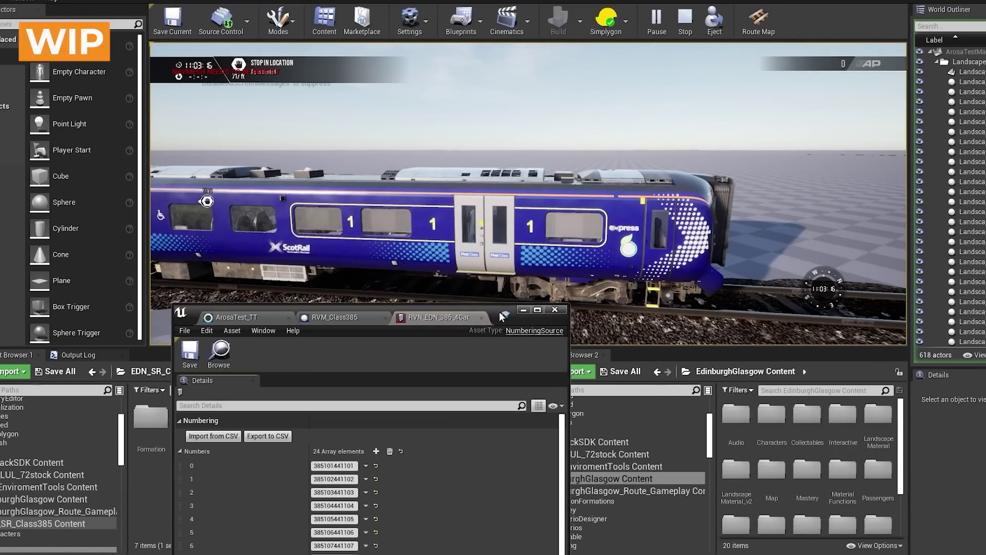
drag(503, 314, 493, 0)
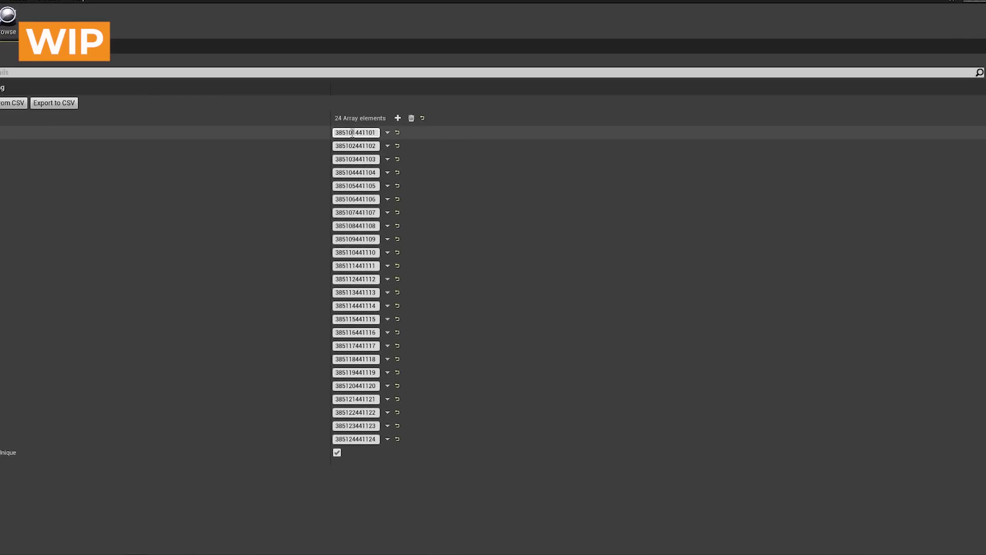
drag(338, 132, 374, 133)
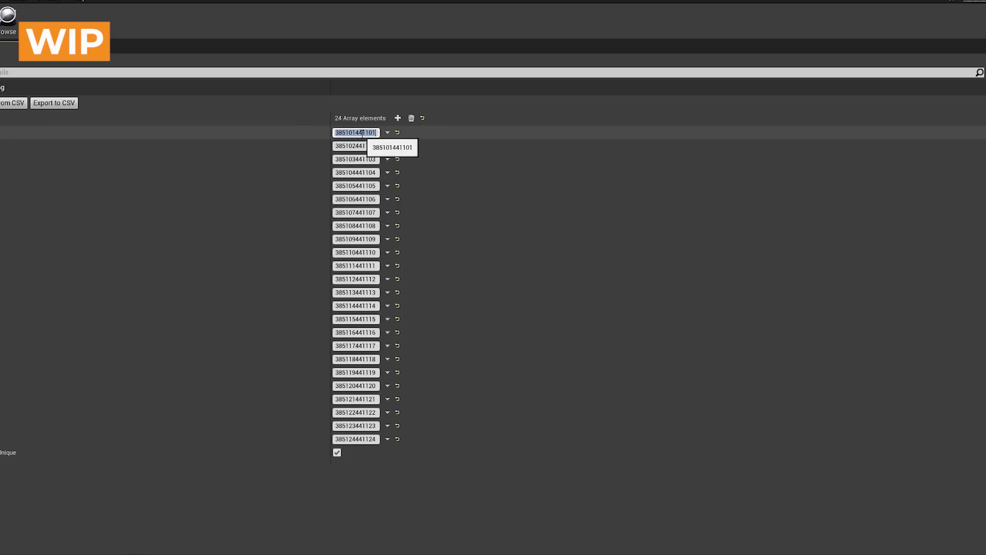
click(247, 131)
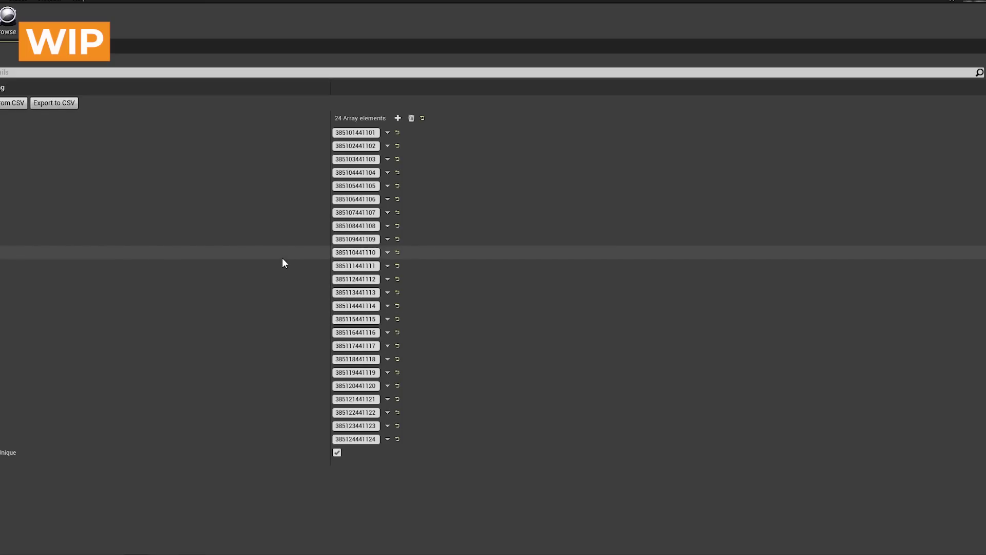
drag(336, 253, 378, 252)
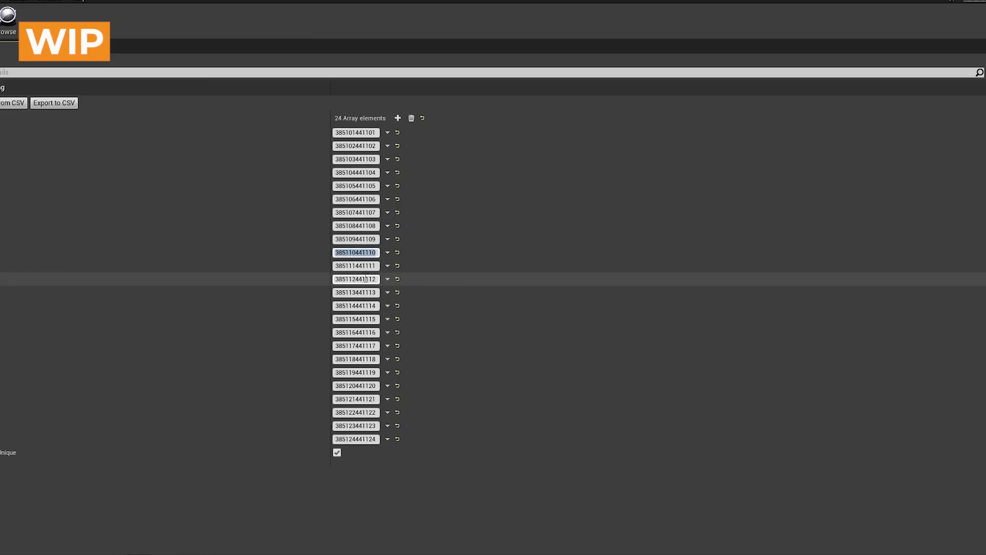
click(356, 253)
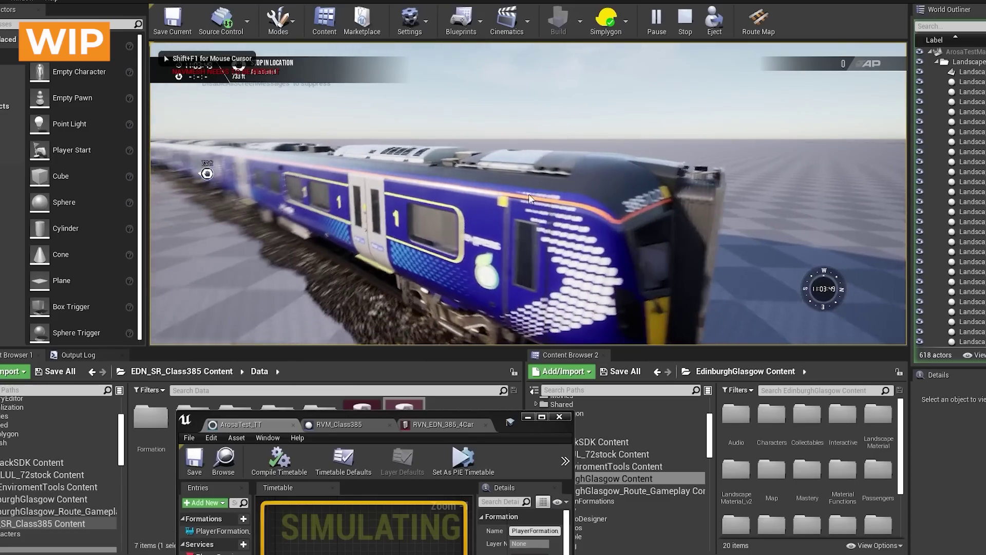
click(438, 424)
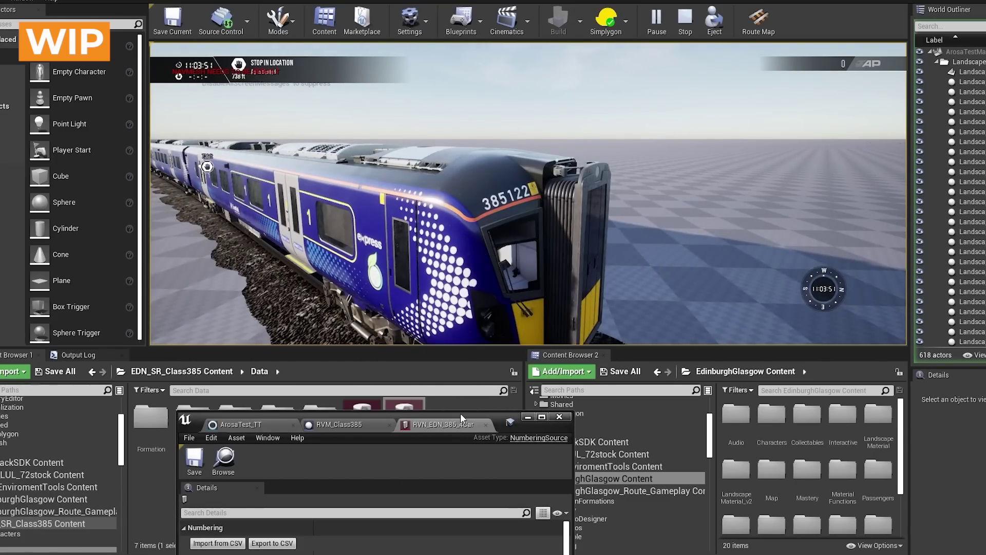
double_click(460, 413)
drag(337, 132, 355, 132)
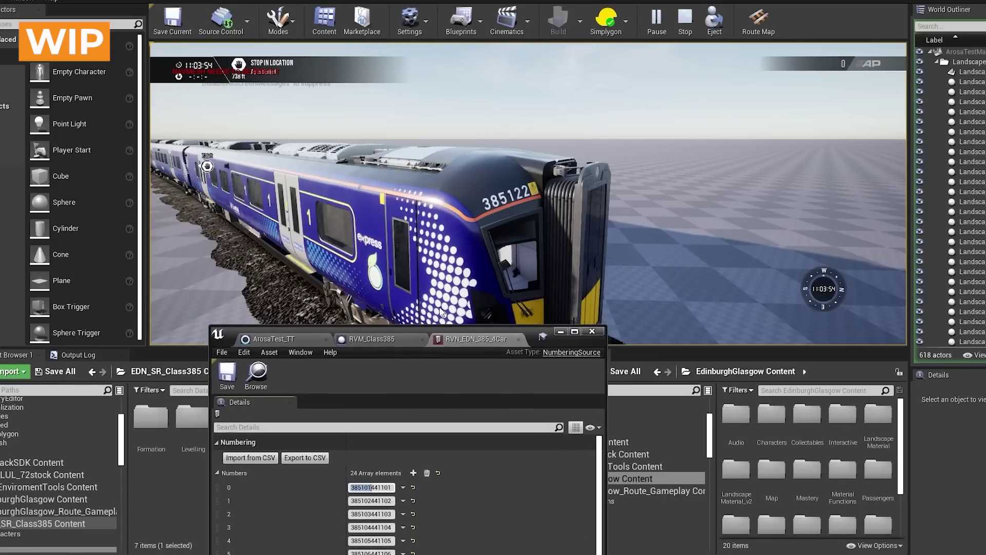
drag(519, 337, 504, 200)
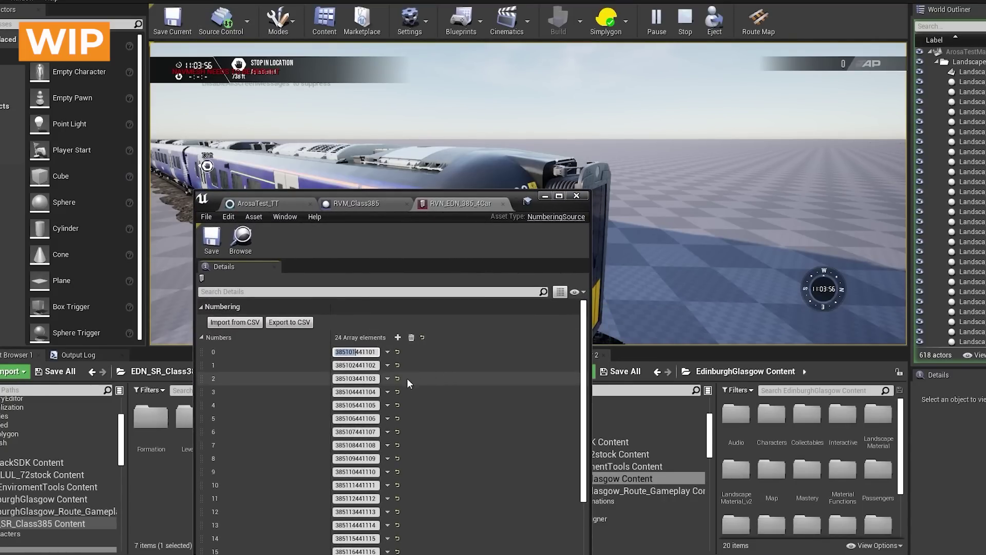
scroll(371, 433, down, 3)
scroll(371, 434, down, 2)
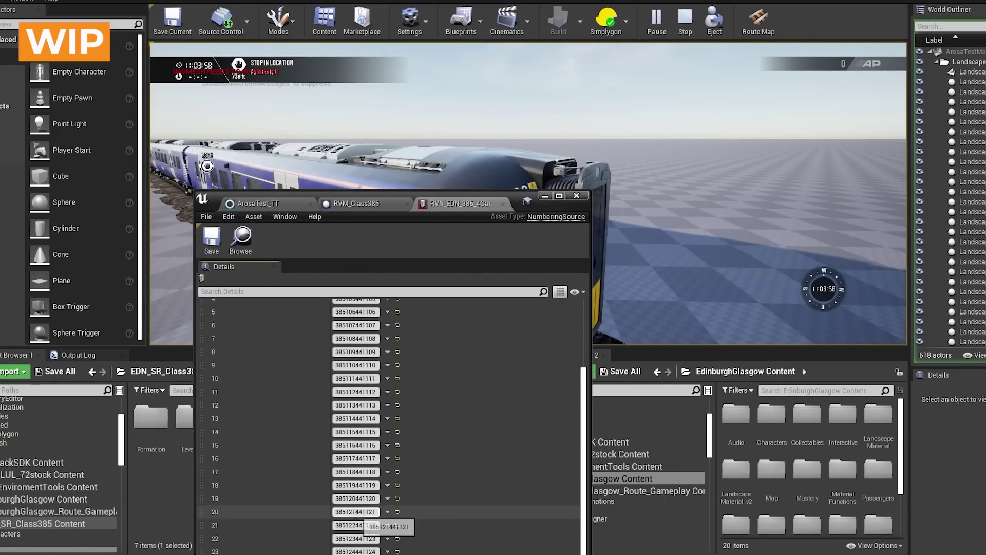
click(359, 524)
drag(357, 524, 334, 524)
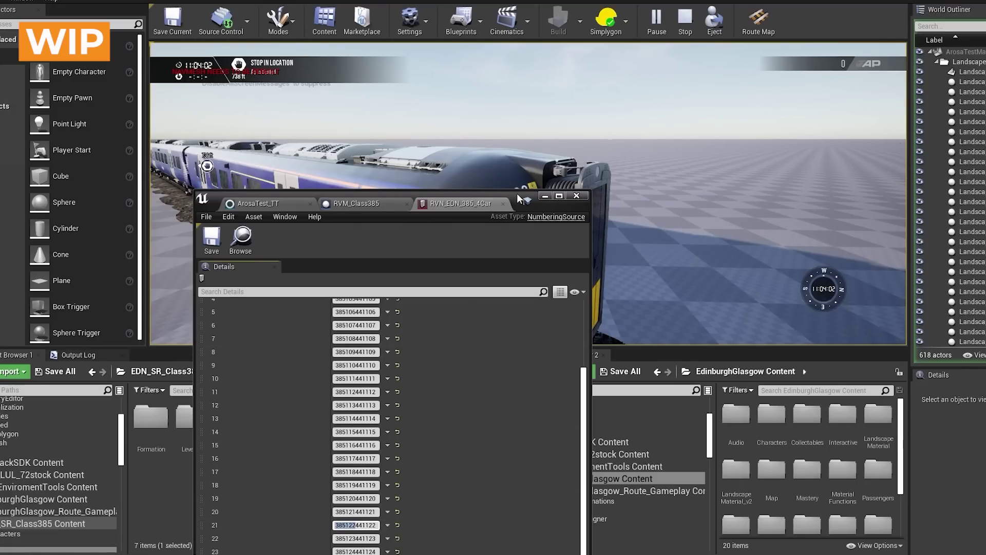
drag(516, 194, 514, 300)
click(515, 226)
key(w)
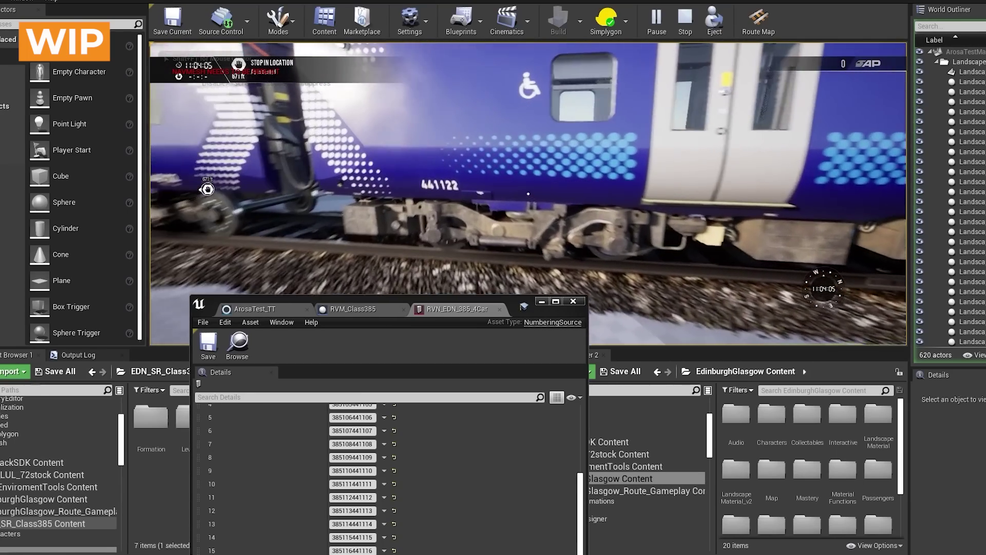
key(shift+F1)
drag(515, 301, 507, 140)
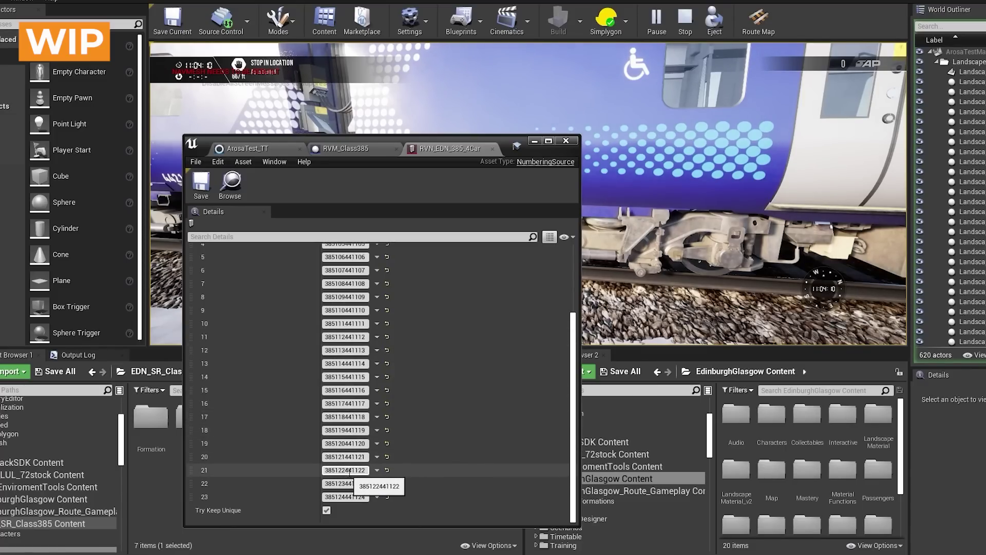
drag(348, 471, 349, 483)
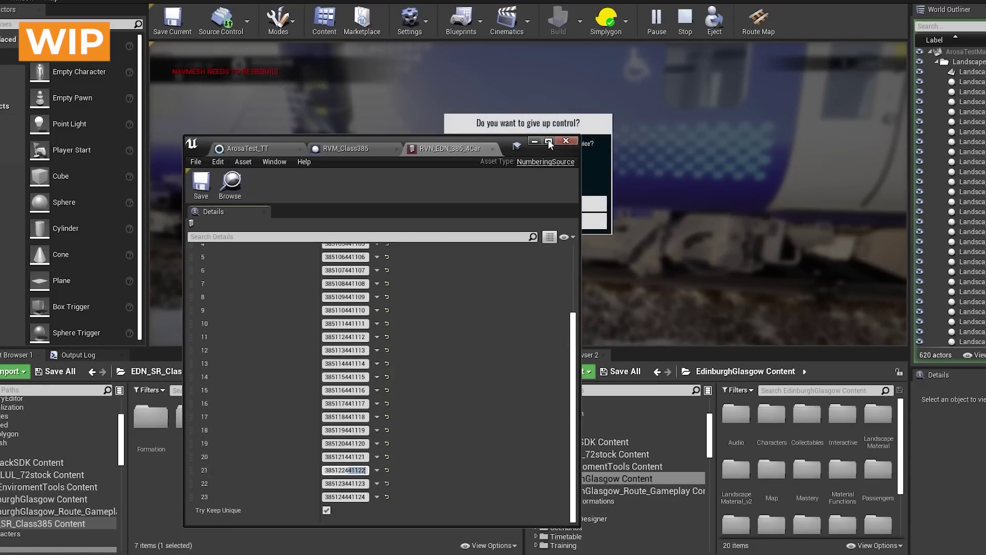
- Move the numbering source clear of the train and compare the carriage numbers on both sides of the first gangway connection
drag(509, 141, 361, 229)
click(524, 187)
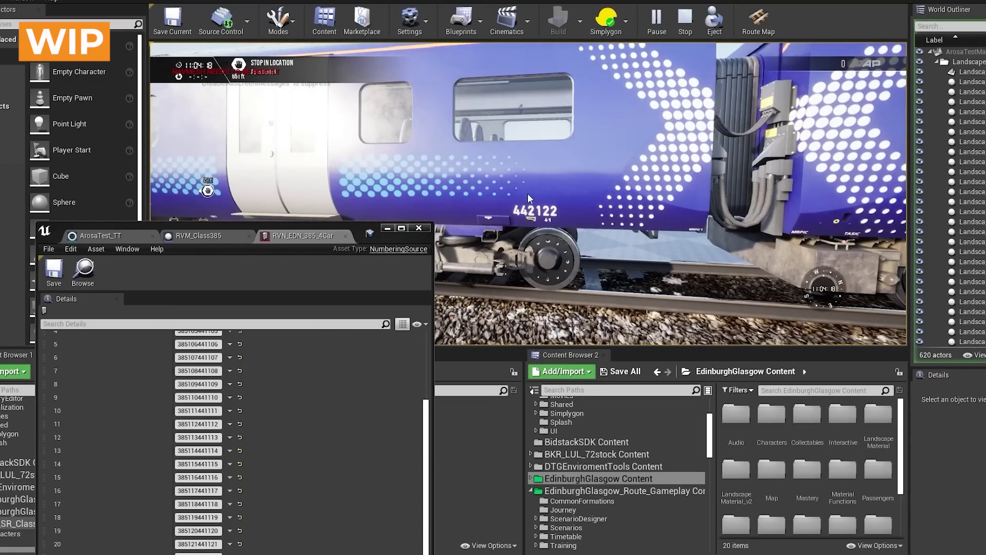
drag(528, 193, 341, 143)
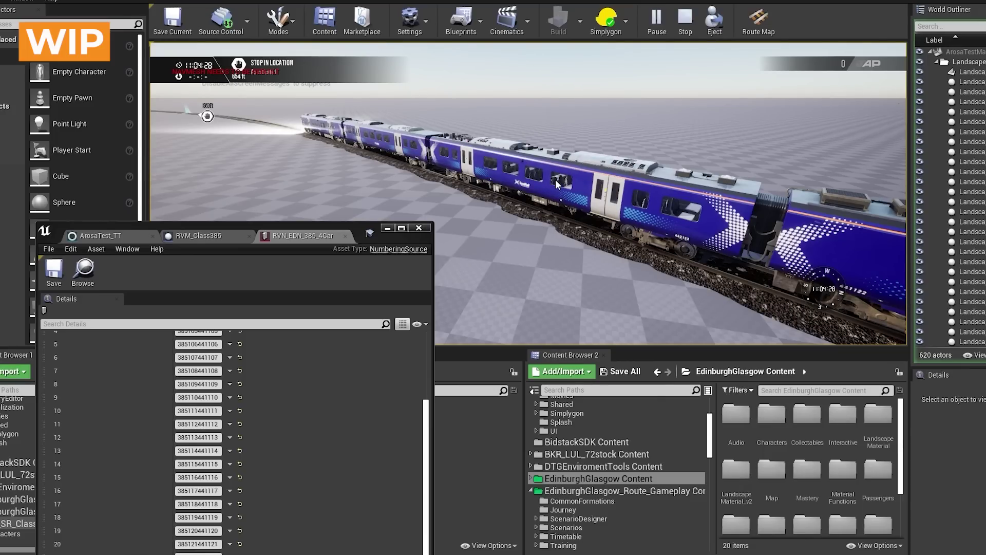
right_click(687, 239)
key(Up)
right_click(524, 187)
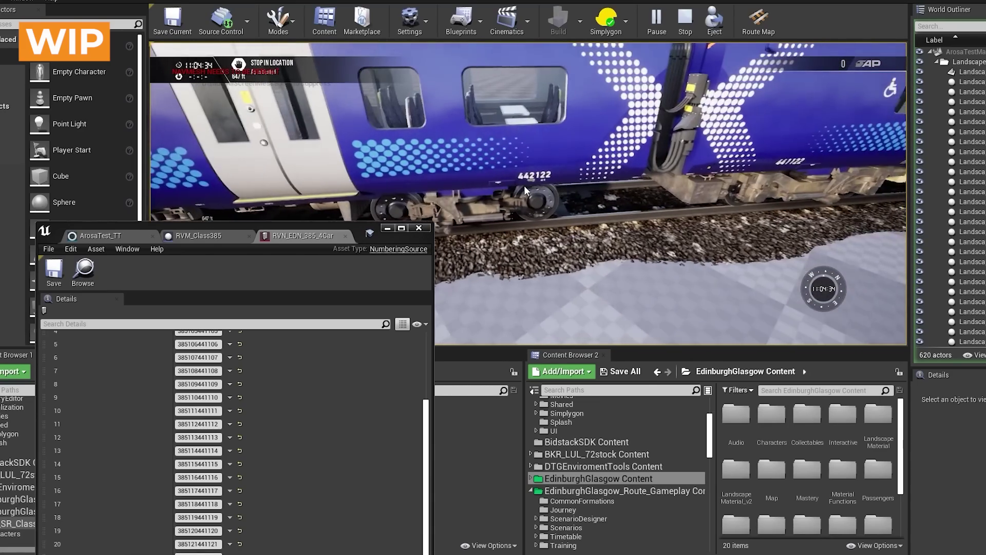
right_click(535, 158)
key(Down)
right_click(499, 94)
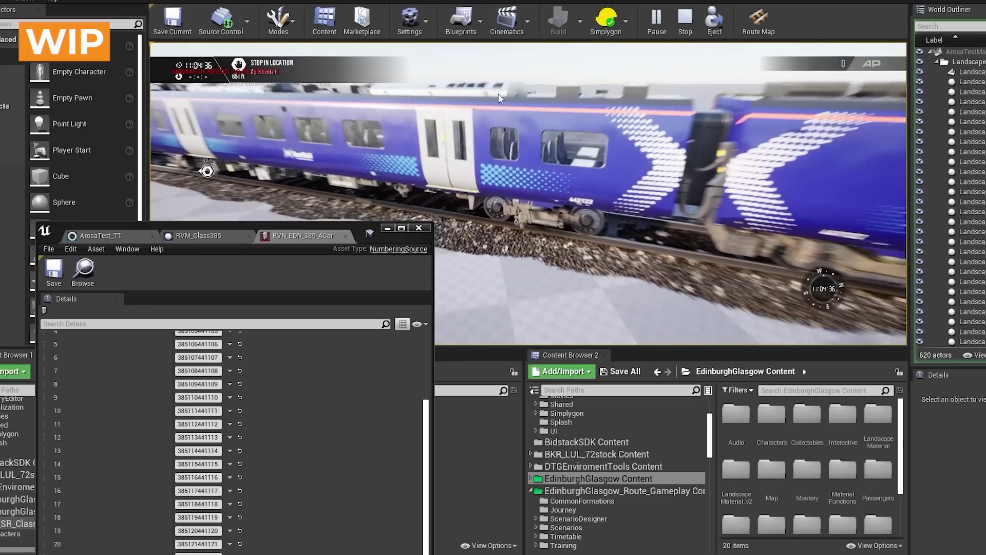
scroll(499, 98, down, 5)
scroll(461, 167, up, 4)
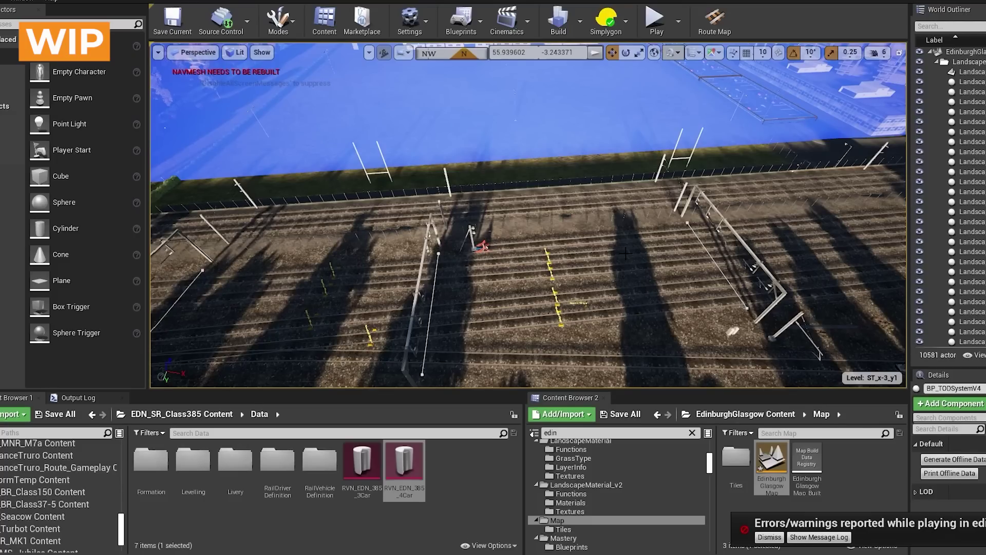
- Survey the multi-track section of the Edinburgh Glasgow map, including its overhead line gantries and yellow track markers
drag(622, 261, 486, 221)
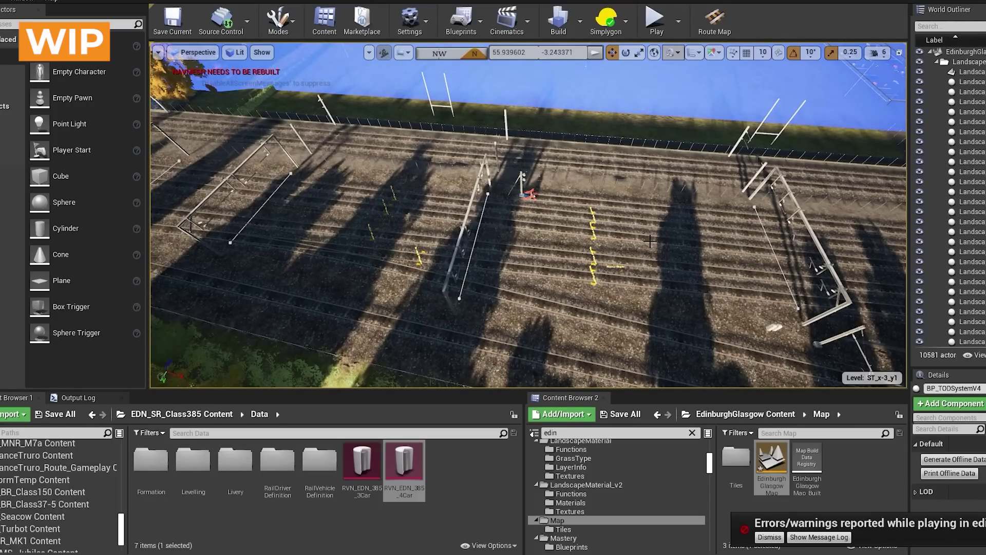
mouse_move(621, 239)
mouse_down()
mouse_move(552, 253)
mouse_move(616, 235)
mouse_move(605, 229)
mouse_up()
key(w)
key(s)
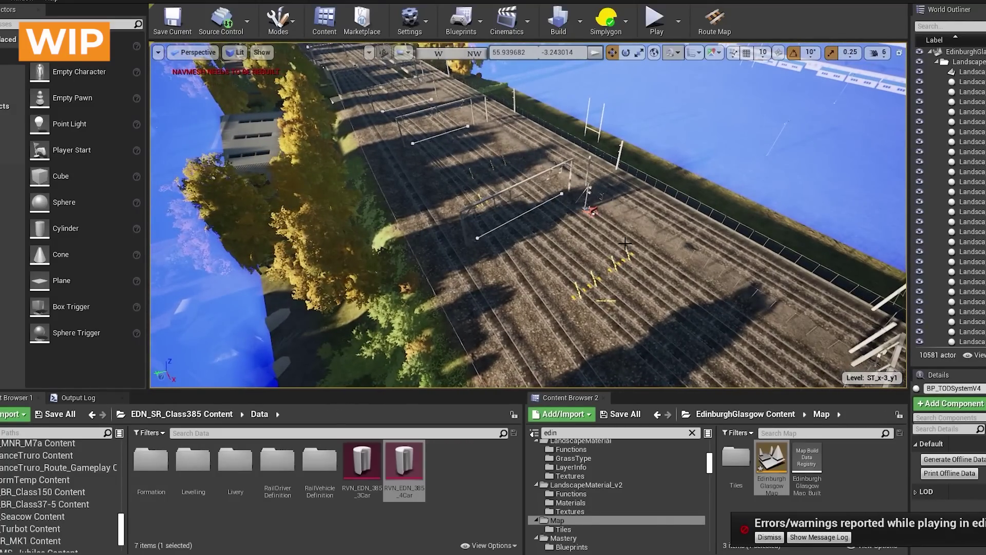
drag(599, 266, 683, 256)
drag(552, 216, 537, 212)
drag(820, 294, 375, 217)
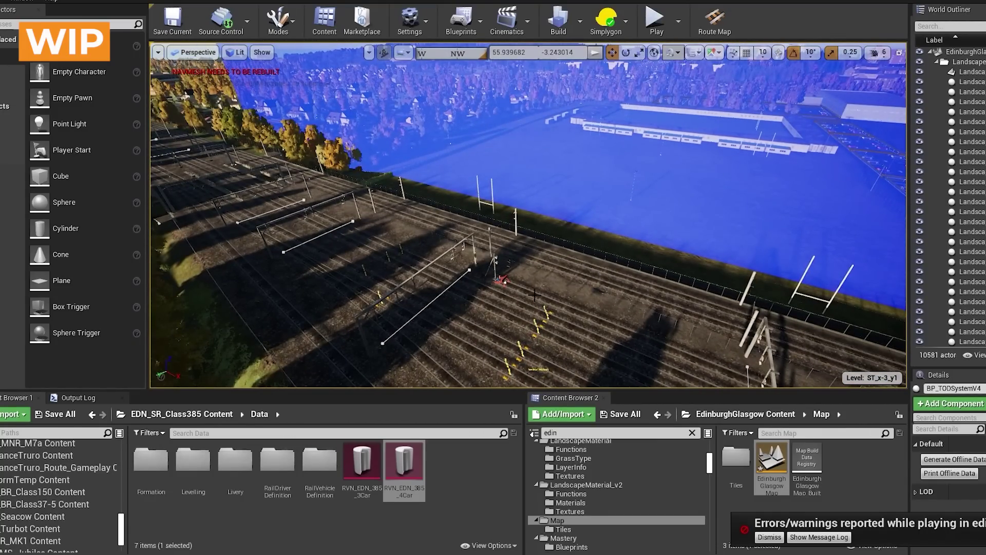
- Examine the yellow Neutral Magnet markers on the tracks on both sides of the nearest overhead line gantry
drag(494, 265, 411, 328)
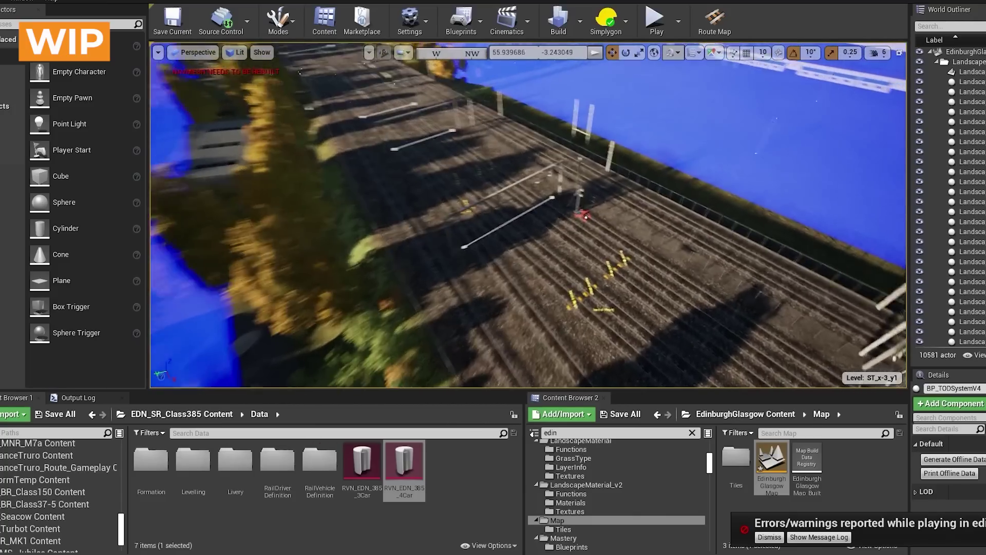
drag(581, 231, 632, 258)
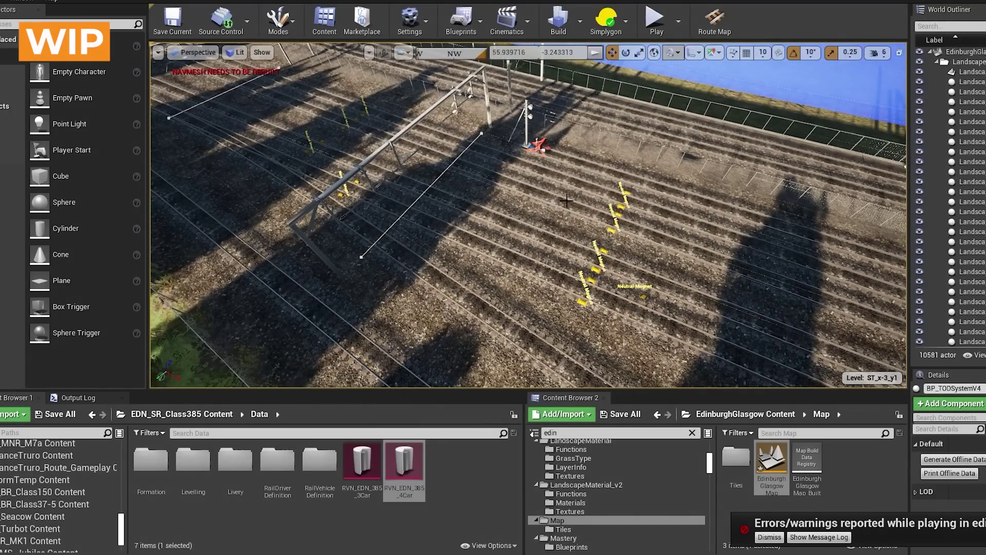
drag(491, 206, 448, 178)
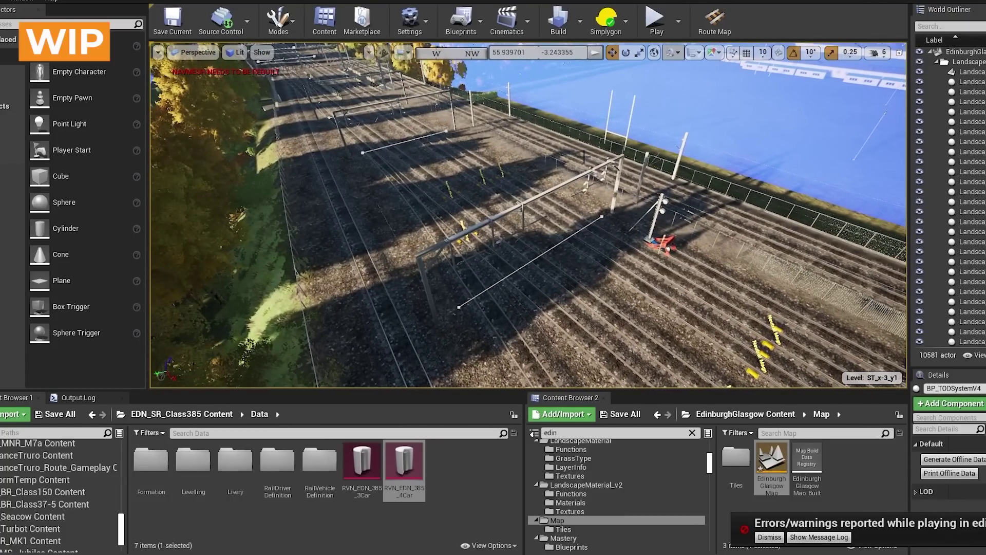
mouse_move(616, 293)
mouse_down()
mouse_move(617, 267)
mouse_move(623, 278)
mouse_up()
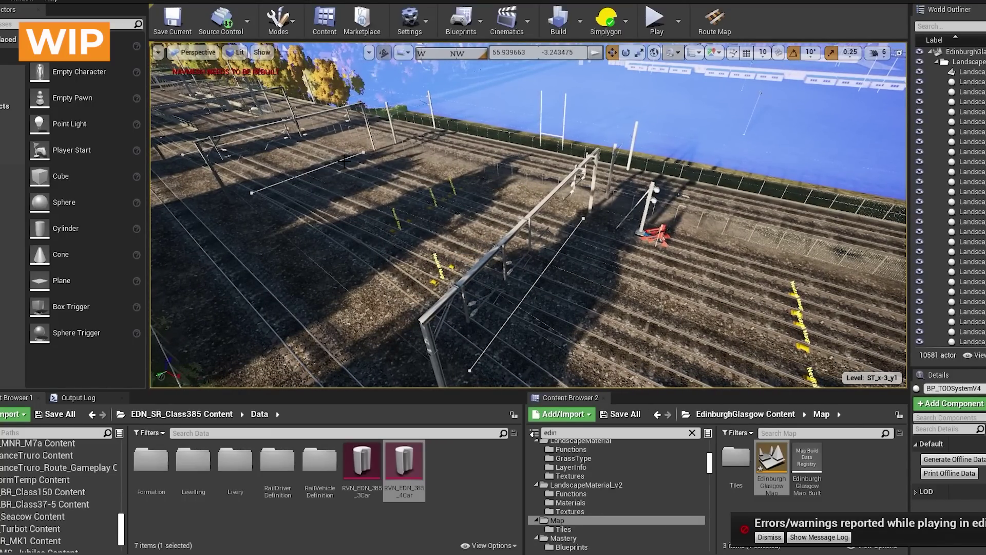
drag(481, 226, 598, 261)
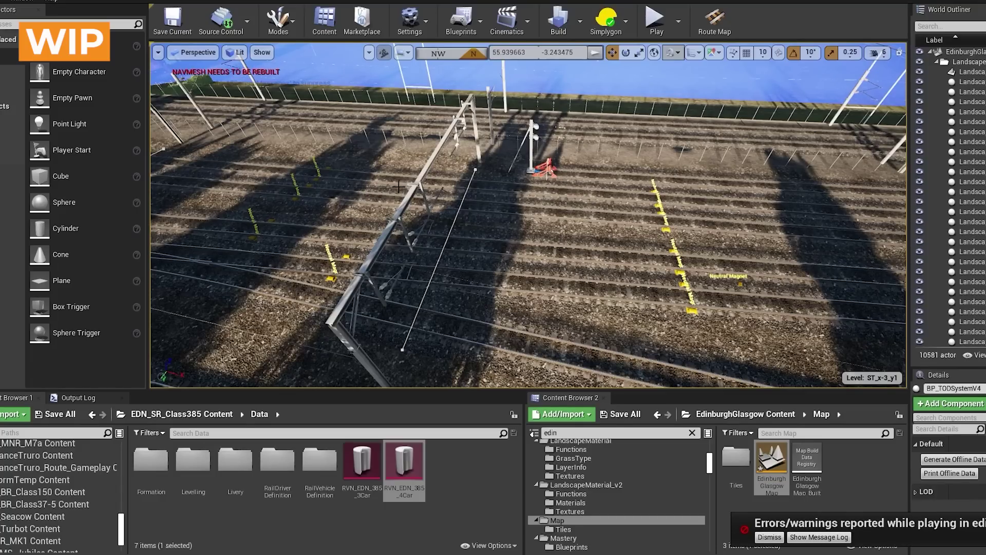
drag(450, 201, 450, 201)
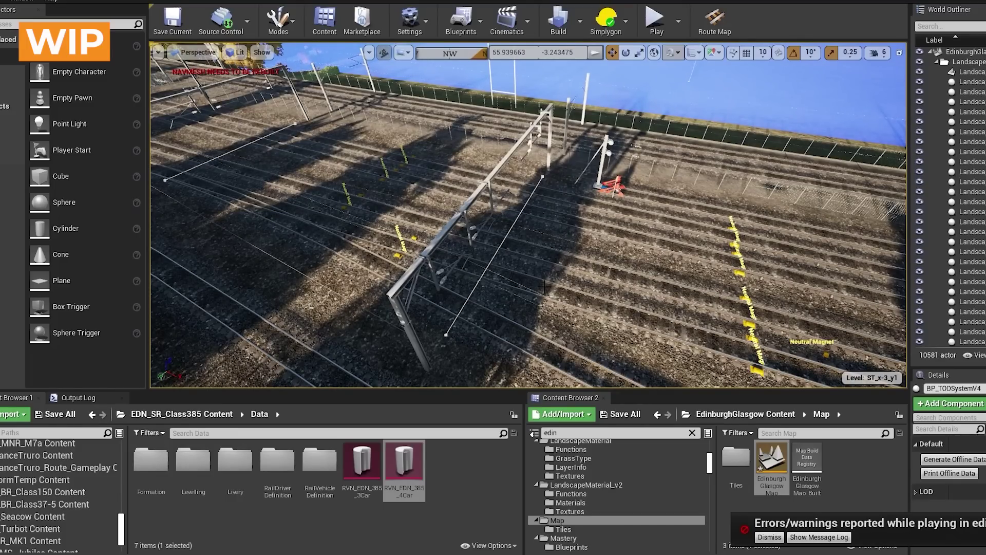
drag(550, 248, 545, 247)
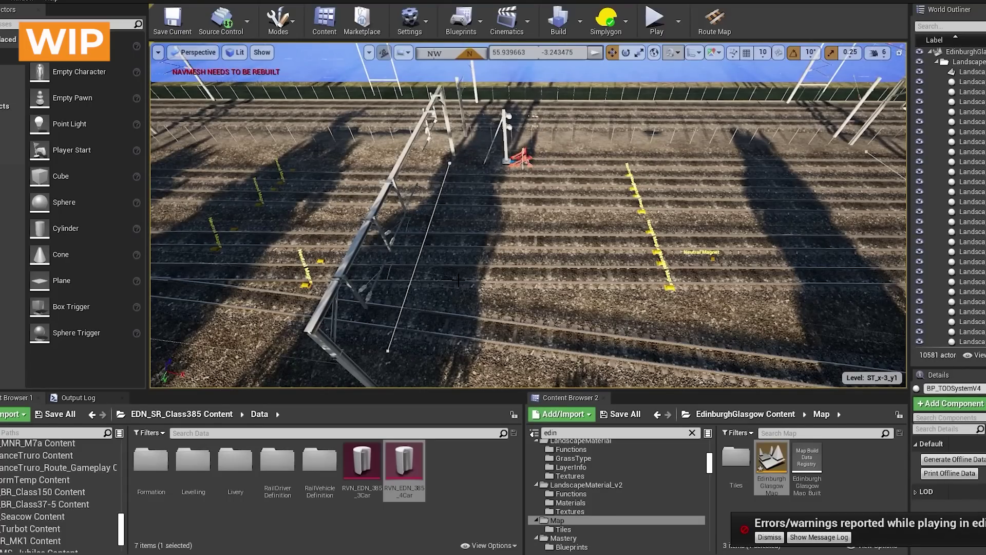
drag(458, 279, 447, 277)
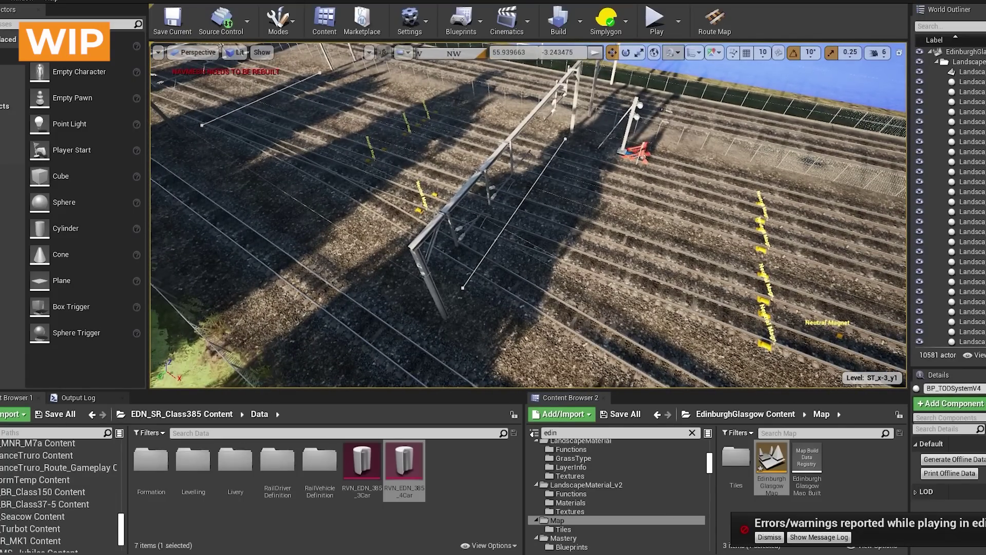
mouse_move(489, 265)
mouse_down()
mouse_move(588, 218)
mouse_move(488, 265)
mouse_up()
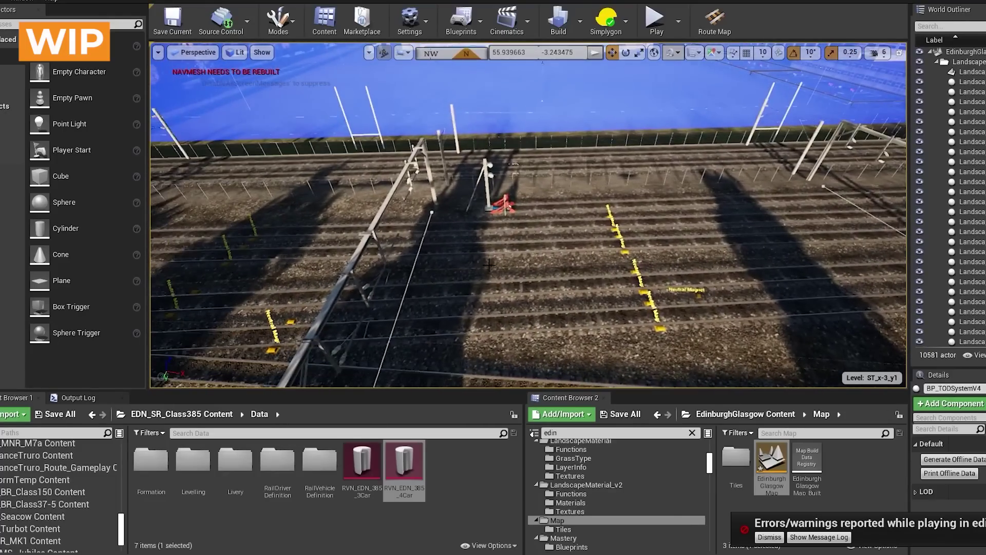